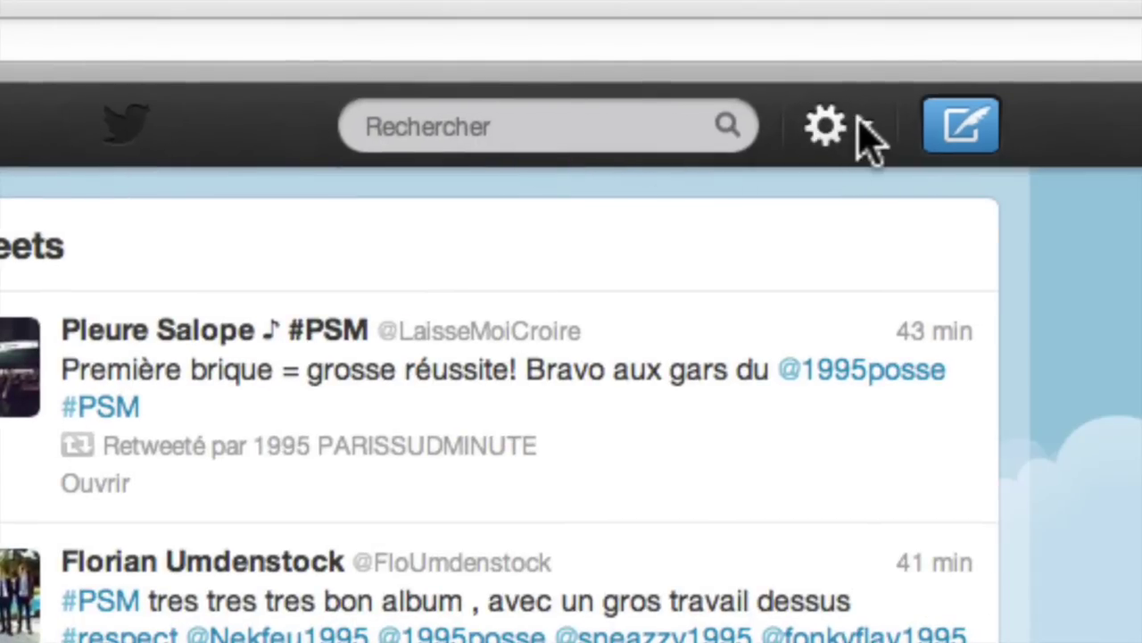
left_click(858, 125)
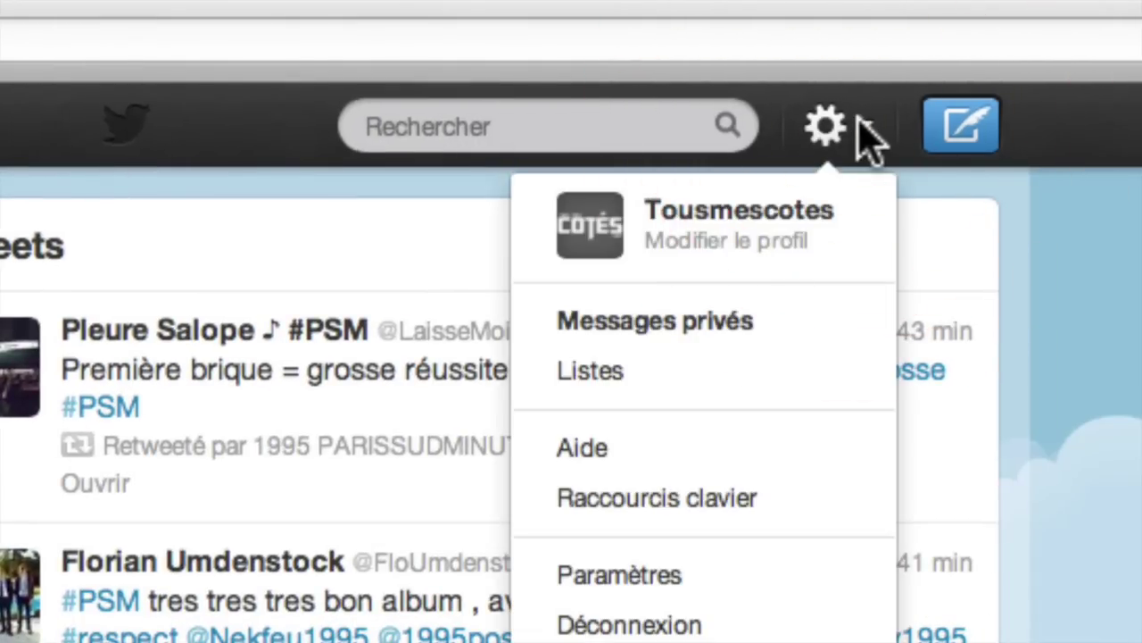
left_click(870, 133)
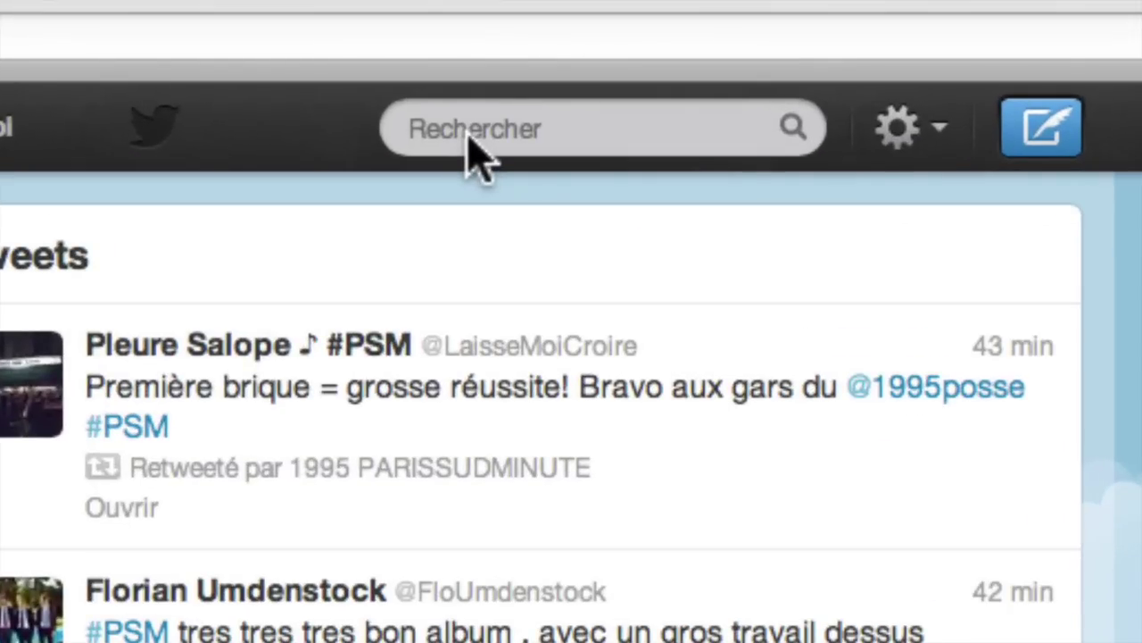
left_click(470, 142)
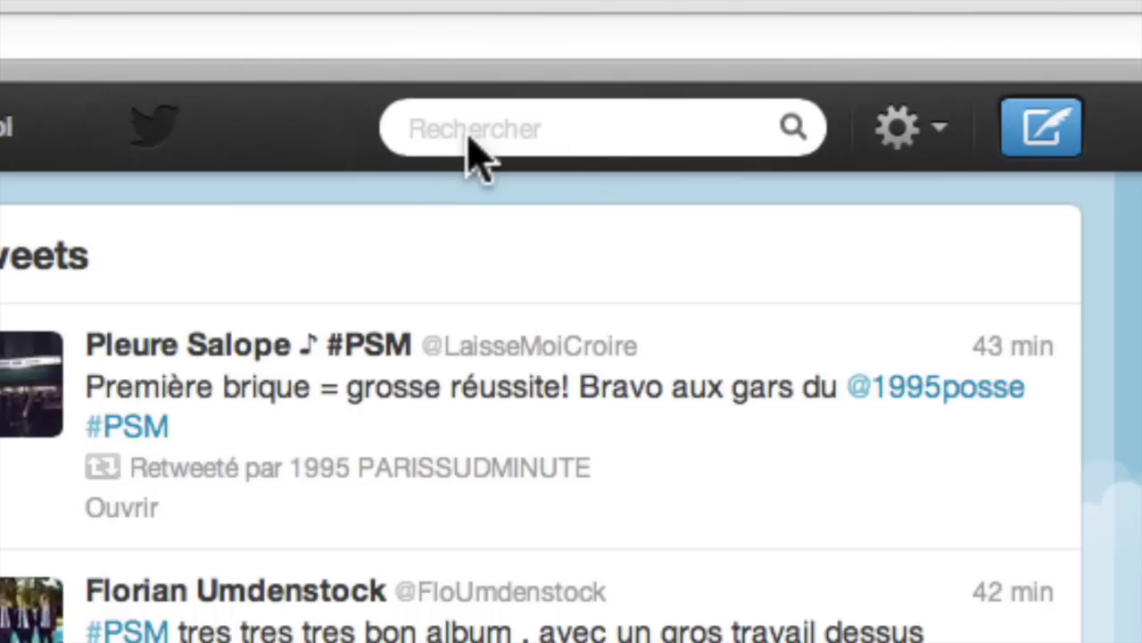
type("Rihanna")
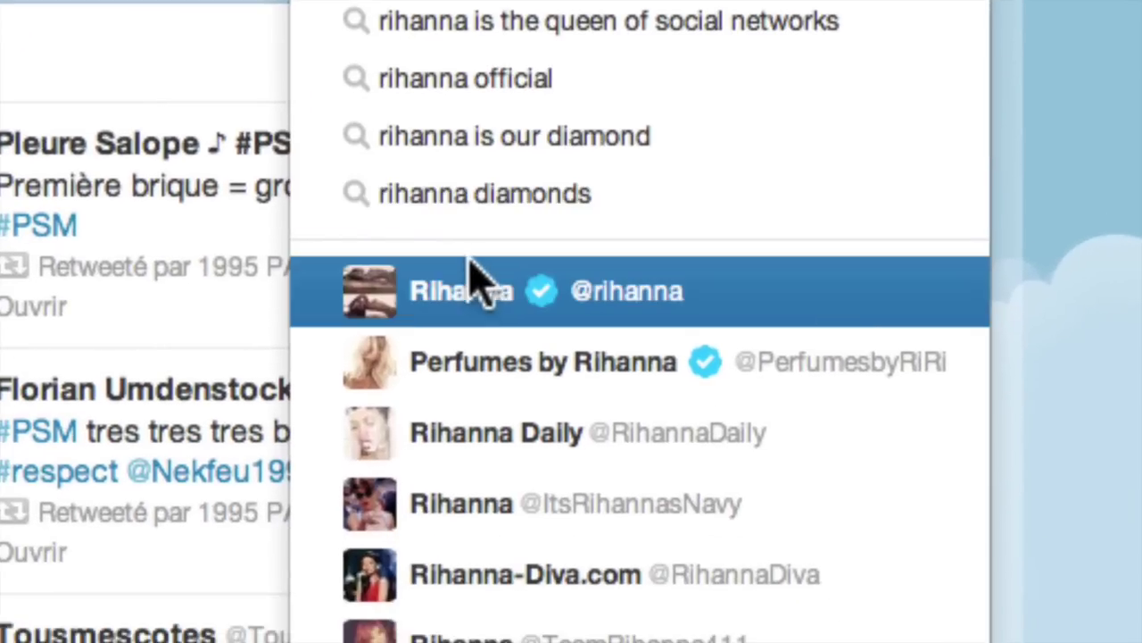
left_click(477, 287)
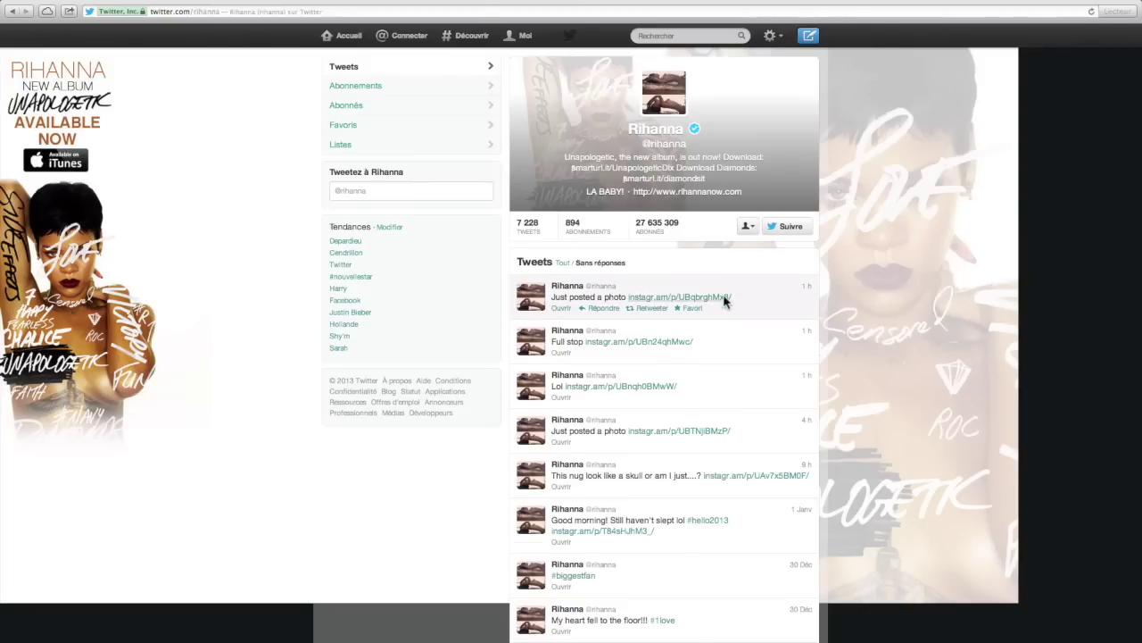
scroll(725, 295, "down", 3)
scroll(722, 306, "up", 3)
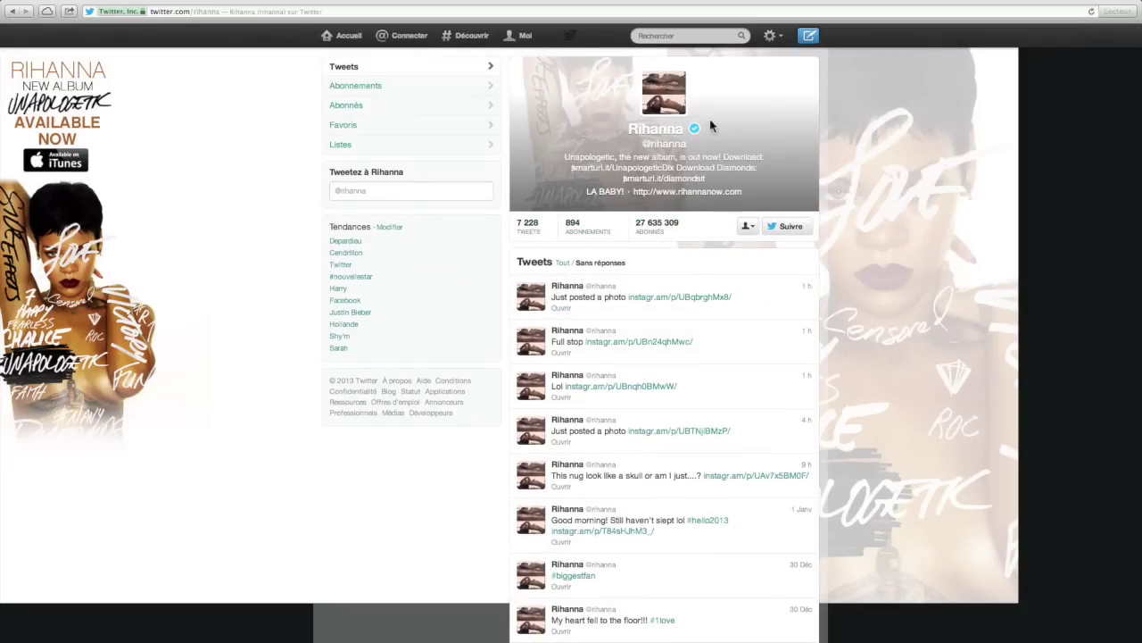
scroll(627, 139, "up", 1)
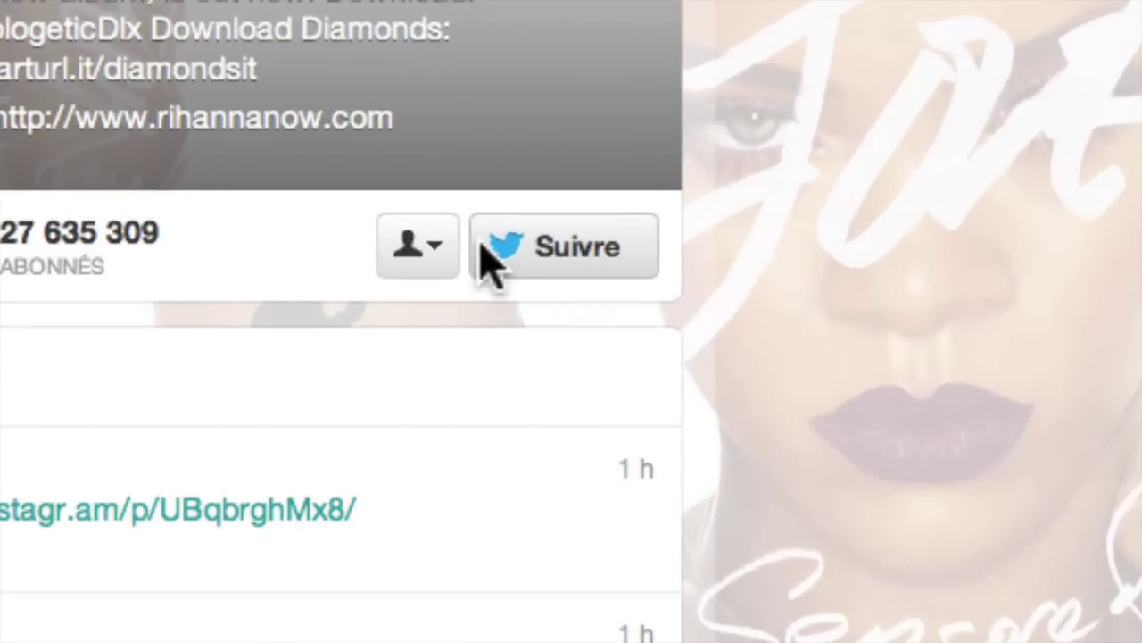
left_click(573, 259)
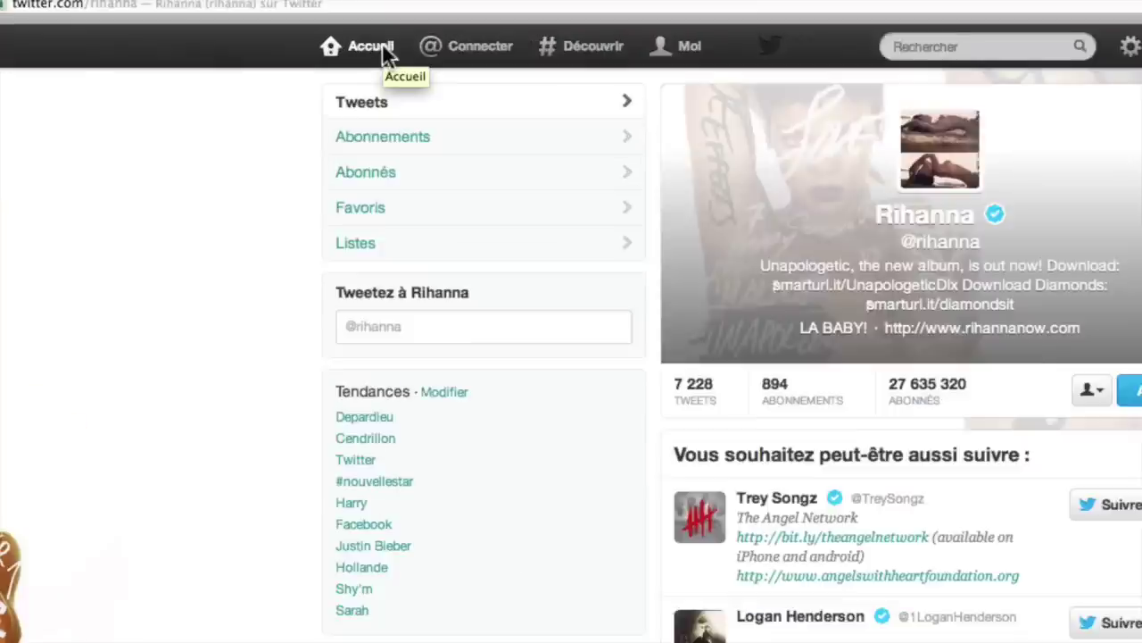
- Return to the home timeline and post the tweet "Je suis en train de faire un tuto"
left_click(355, 40)
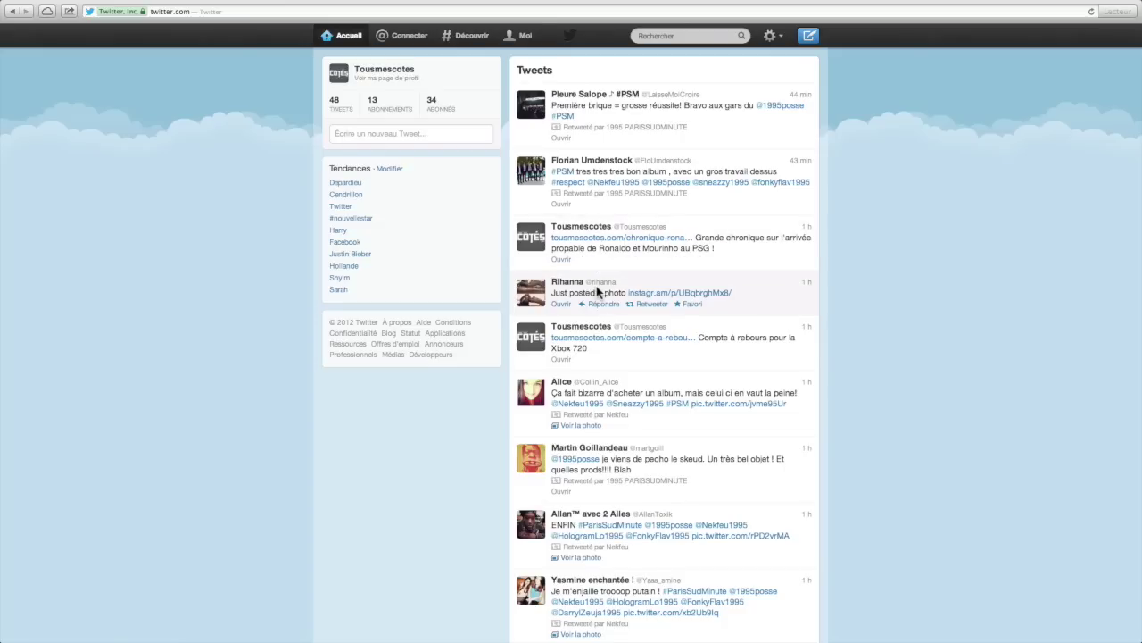
left_click(445, 134)
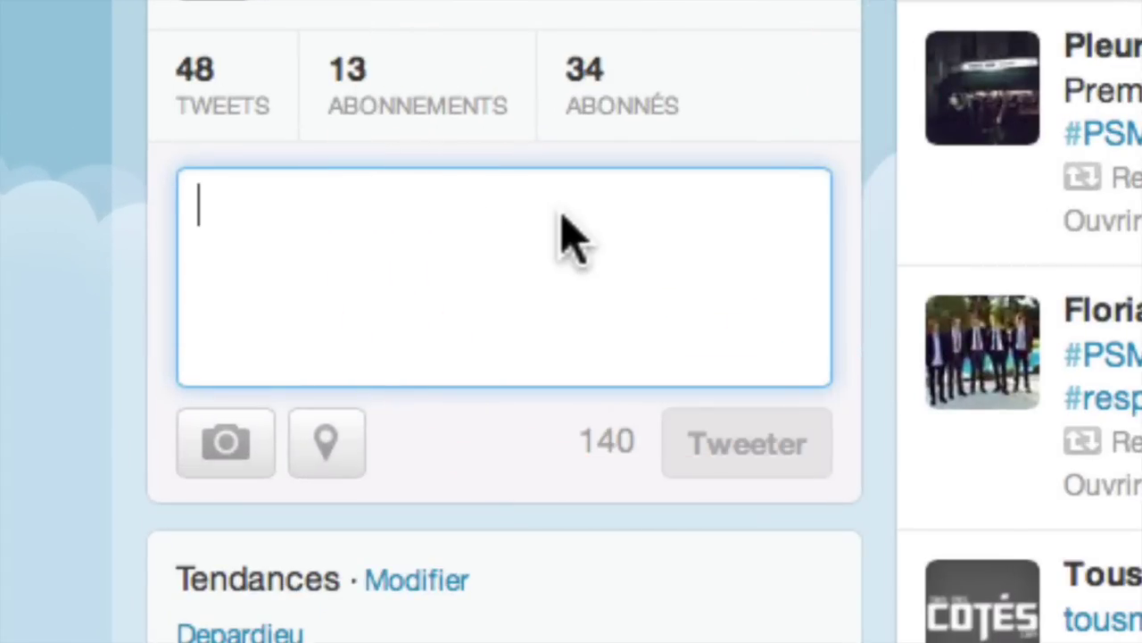
left_click(563, 217)
type("Je suis ")
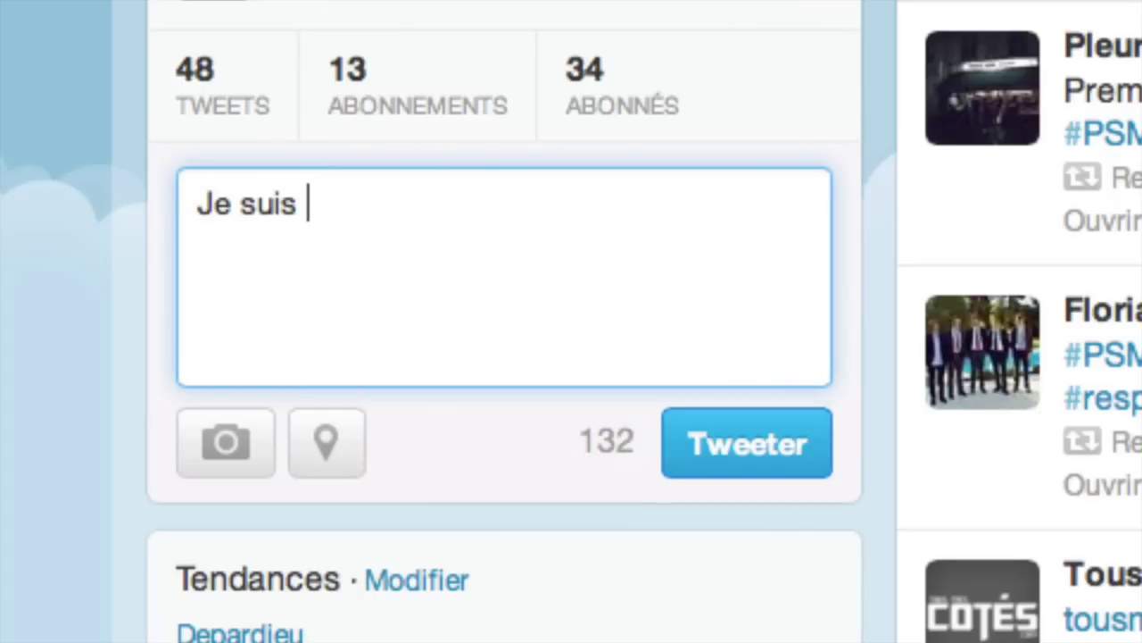
type("en train de faire ")
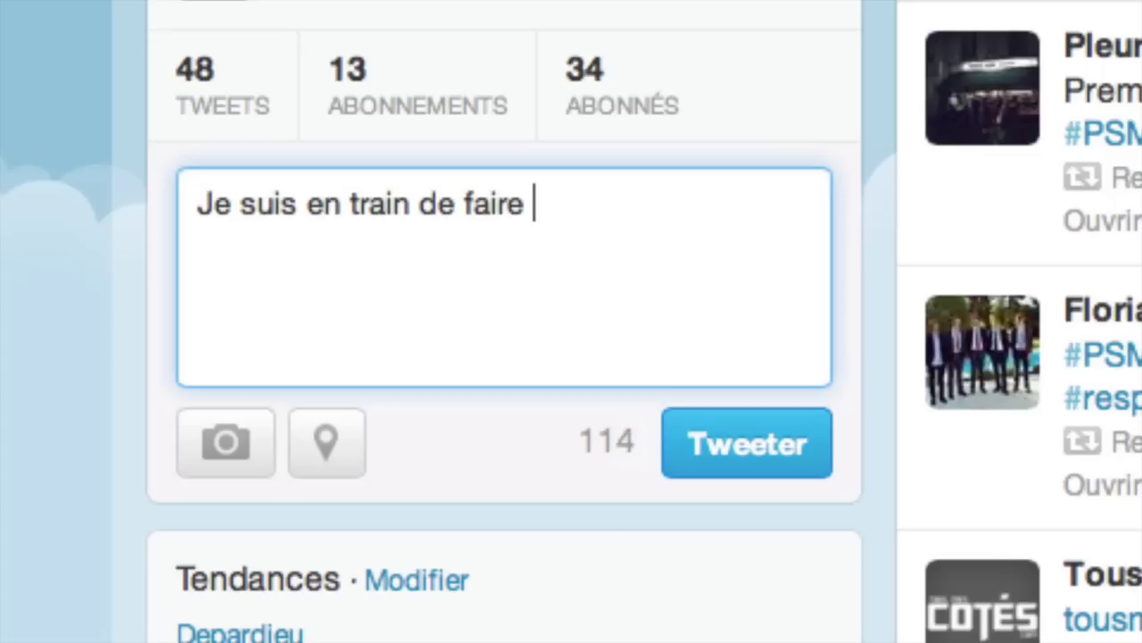
type("un tuto")
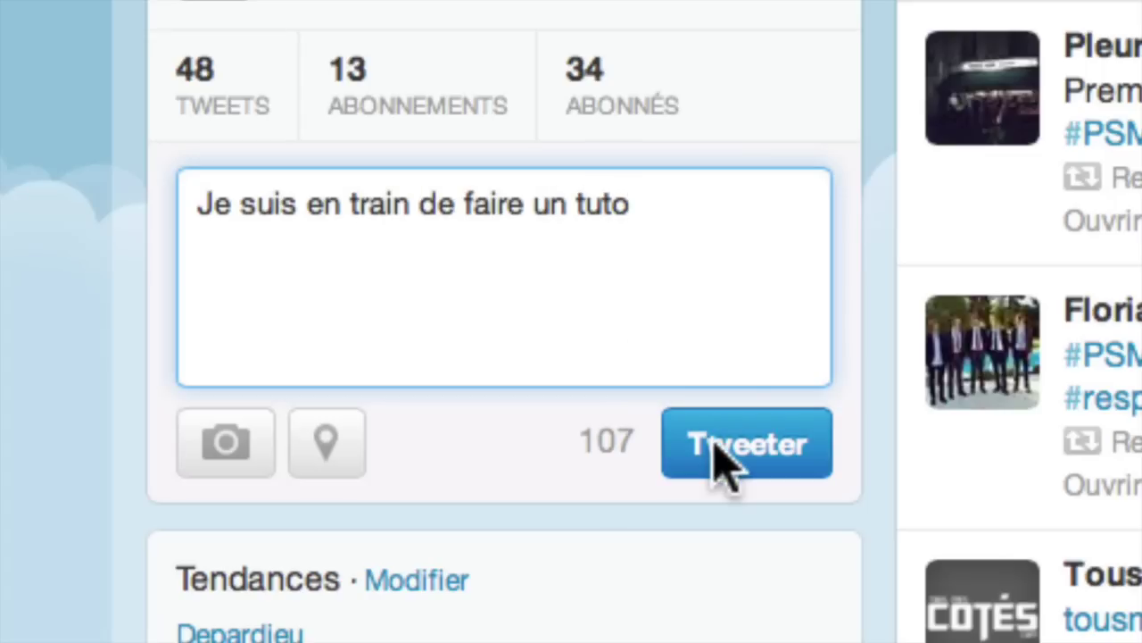
left_click(718, 447)
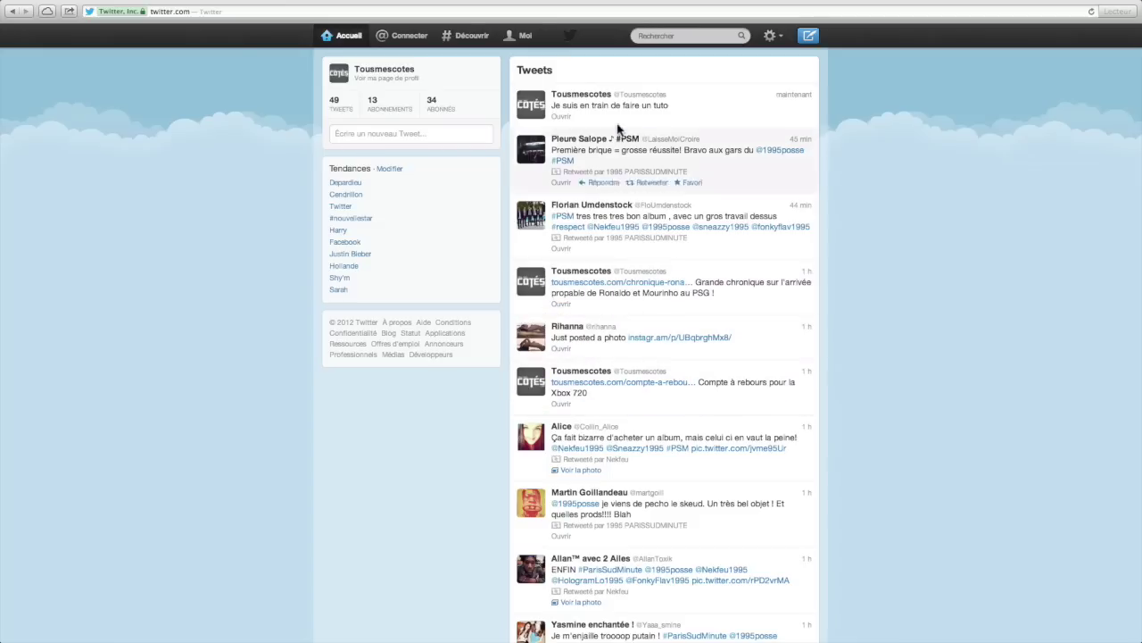
left_click(469, 133)
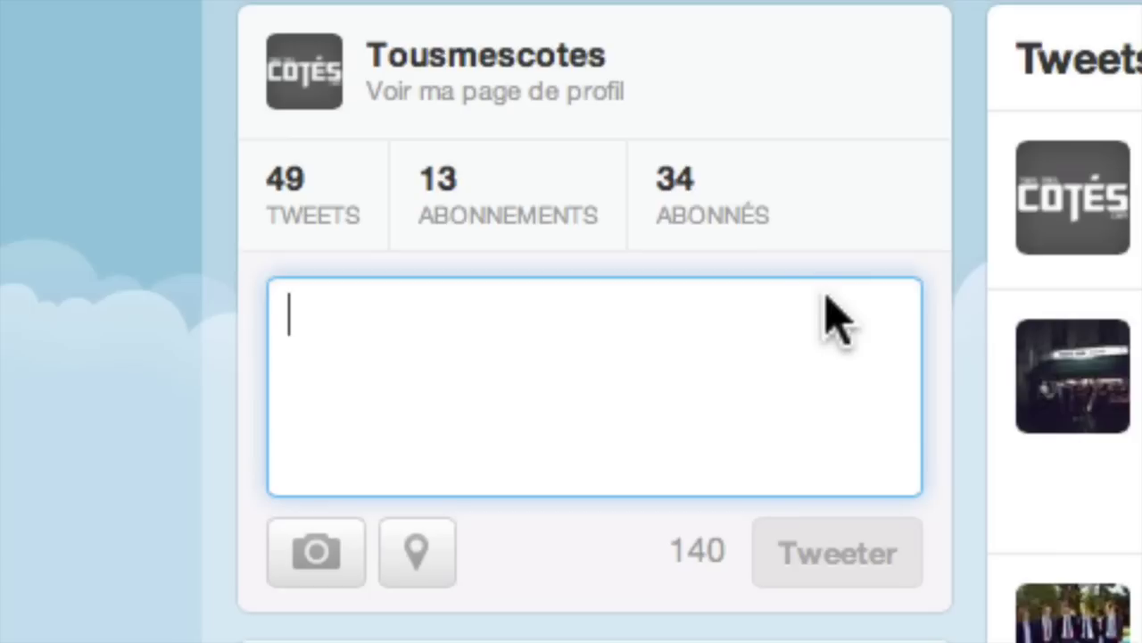
type("@")
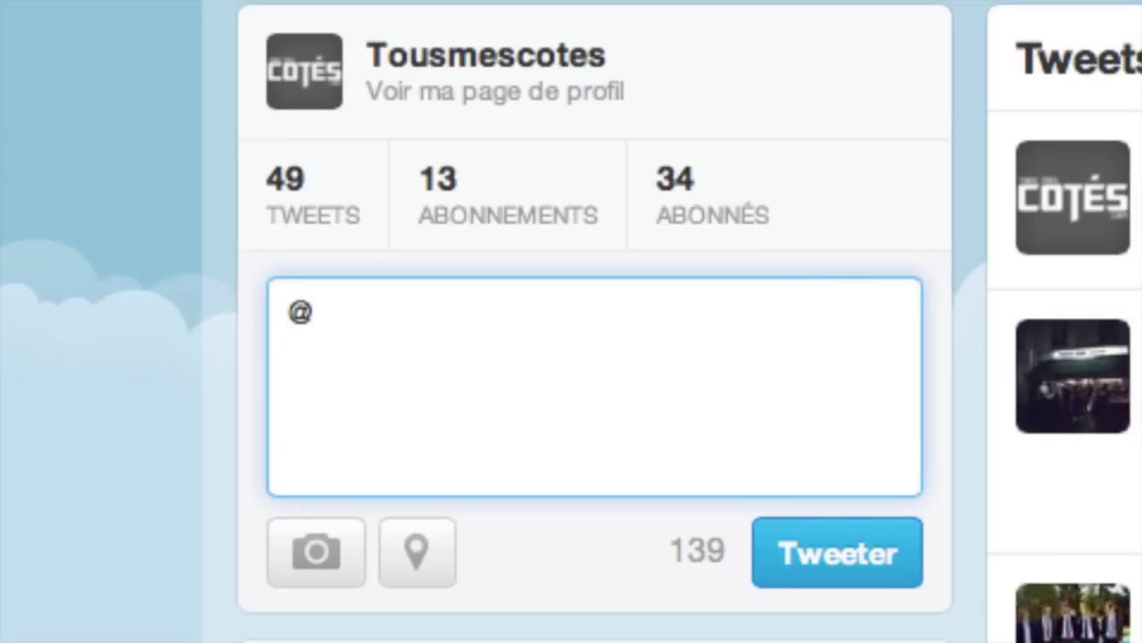
type("Ri")
key("BackSpace")
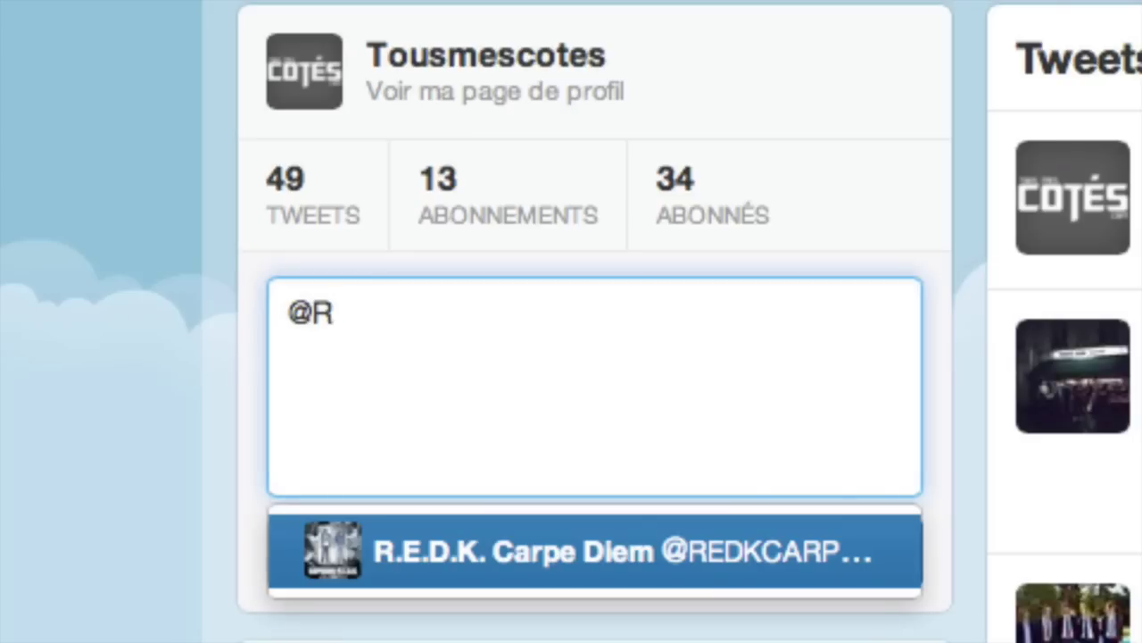
type("ihanna")
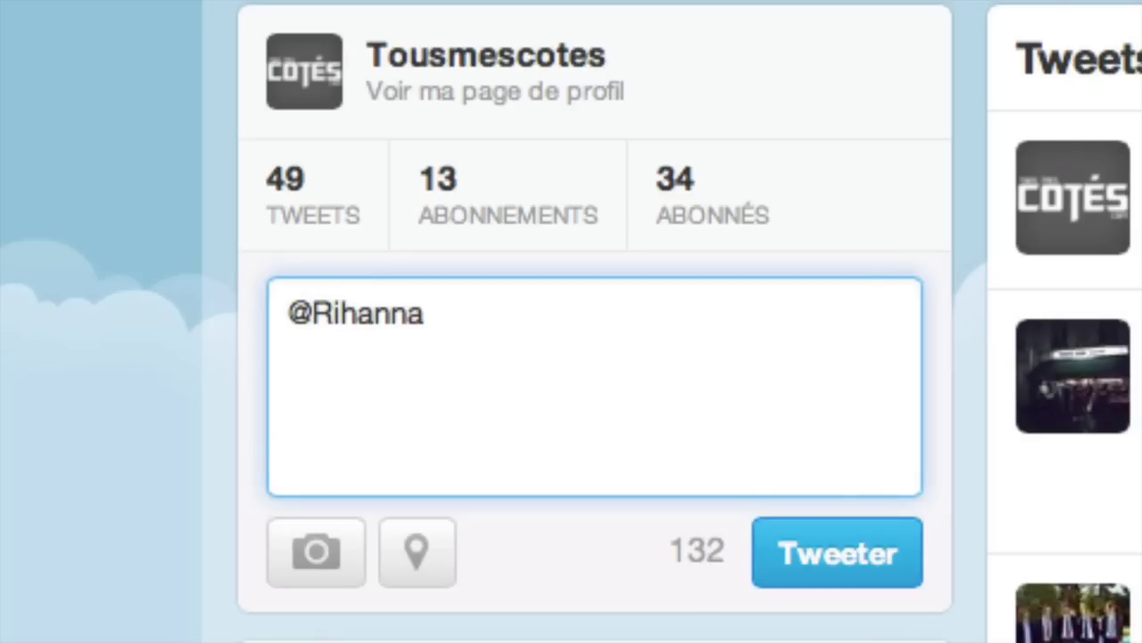
key("BackSpace")
key("BackSpace")
key("BackSpace")
key("BackSpace")
key("BackSpace")
key("BackSpace")
key("BackSpace")
type("rihanna")
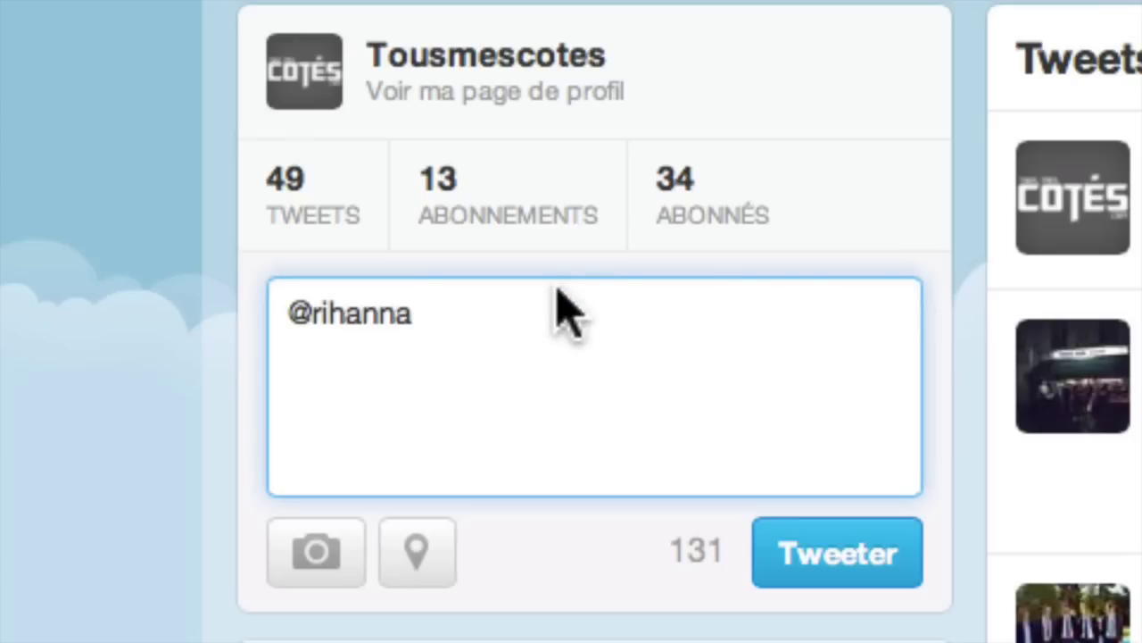
left_click_drag(456, 319, 250, 316)
key("BackSpace")
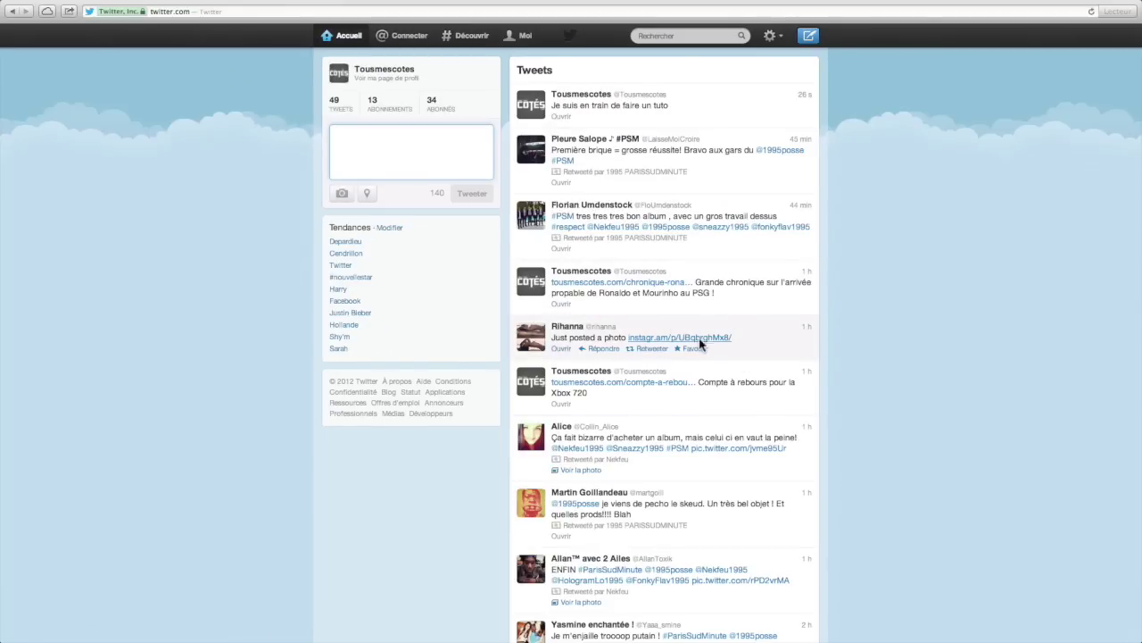
left_click(437, 153)
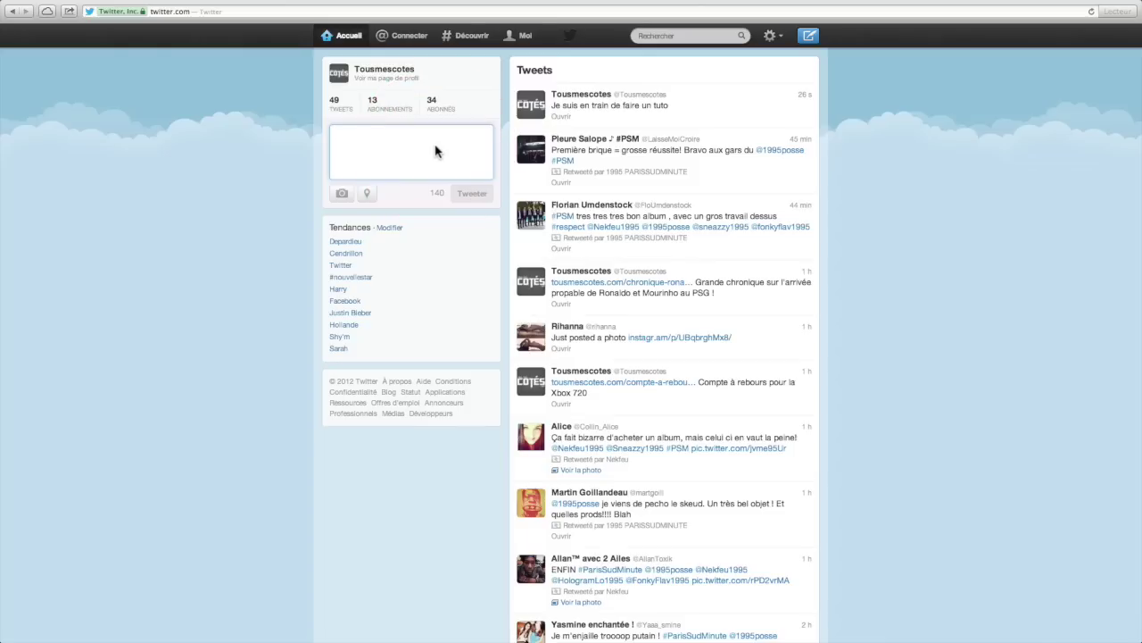
left_click(436, 152)
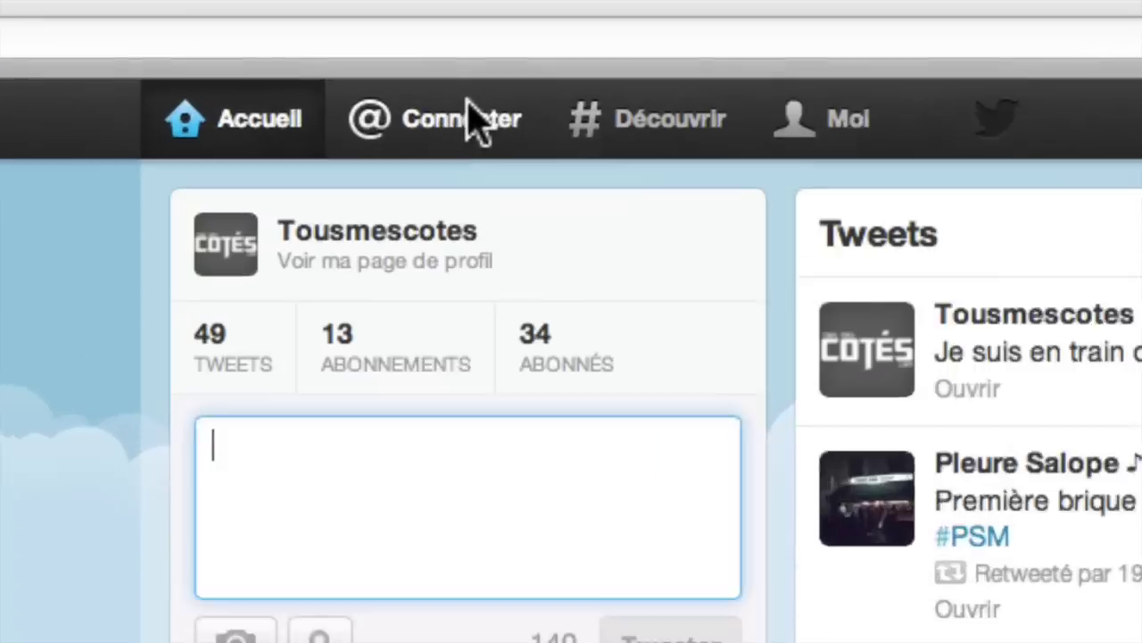
- Review the account's recent interactions, including its mentions, new followers and retweets
left_click(412, 34)
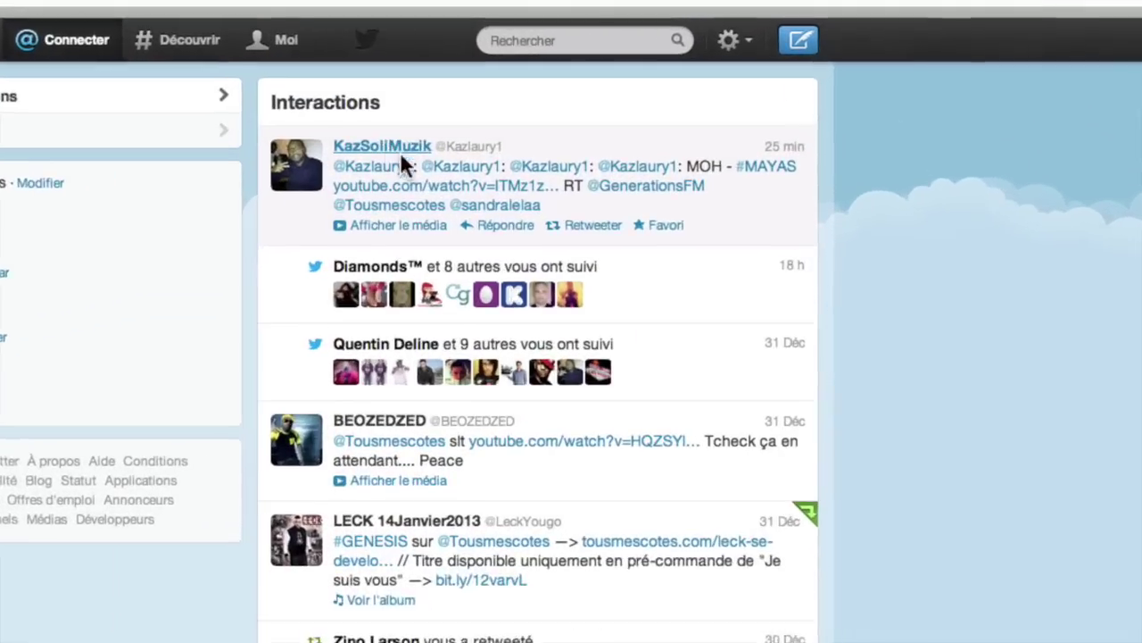
scroll(423, 307, "down", 3)
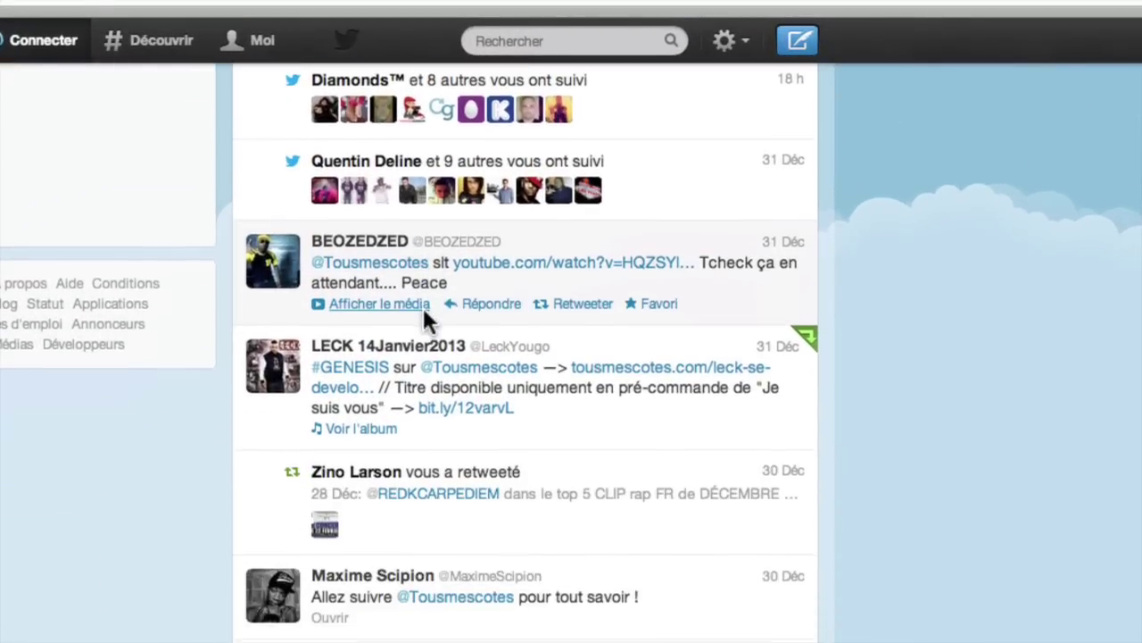
scroll(423, 308, "down", 1)
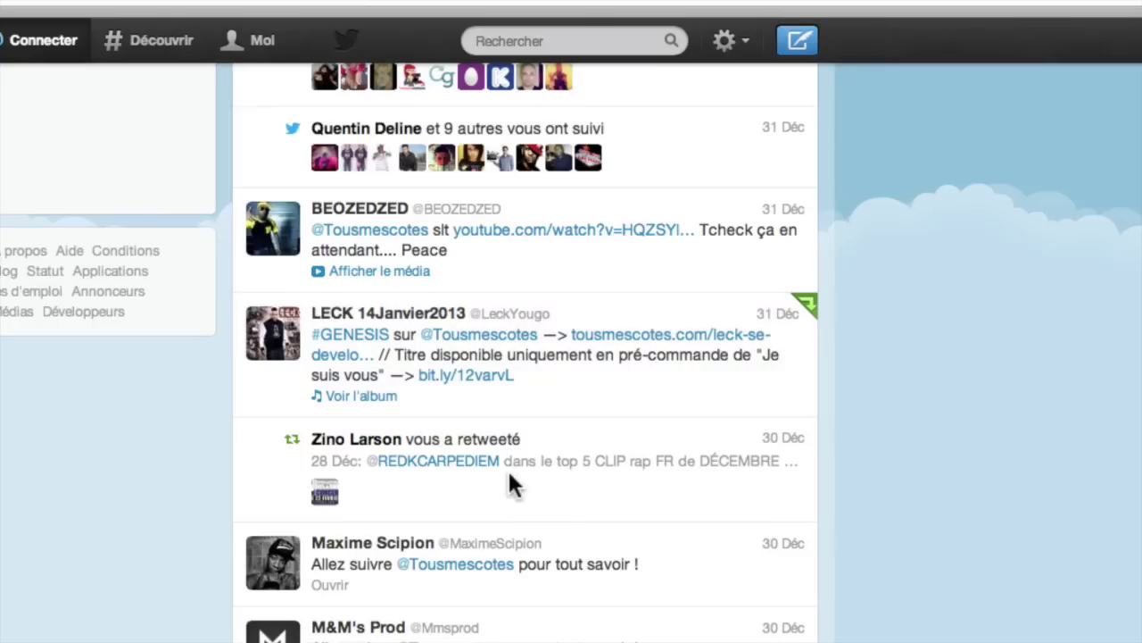
scroll(493, 498, "down", 5)
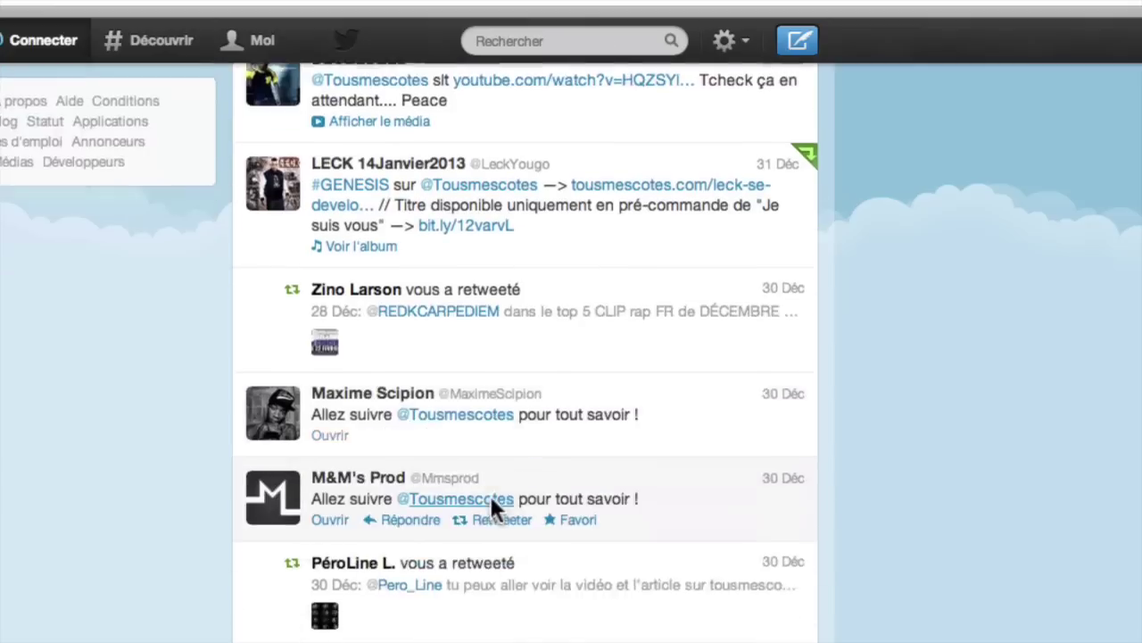
scroll(493, 509, "down", 5)
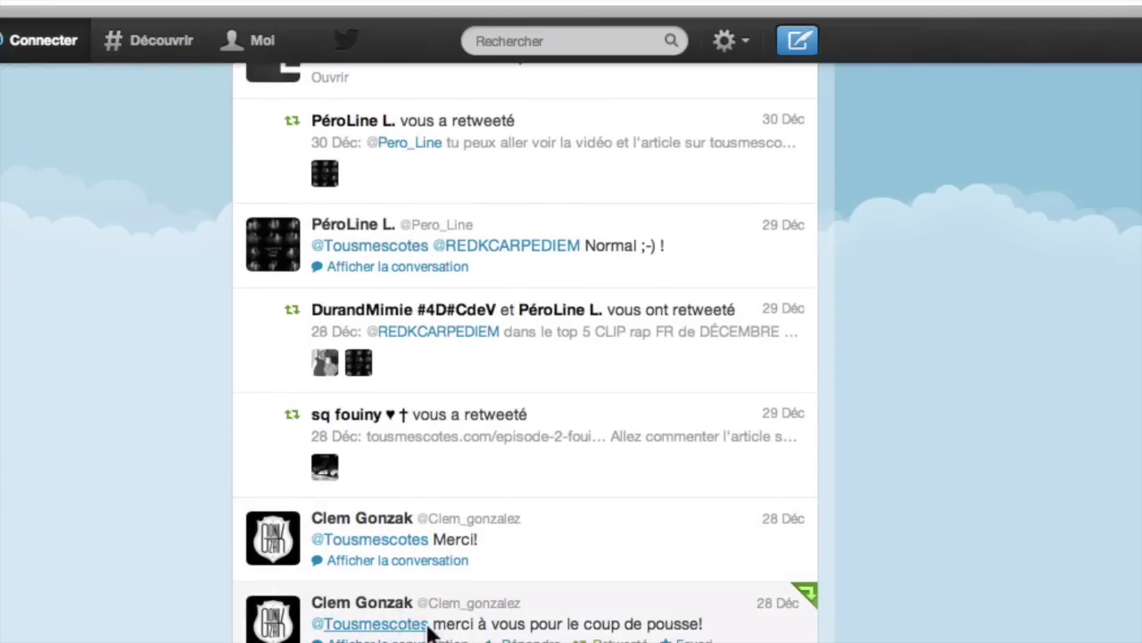
scroll(553, 607, "up", 10)
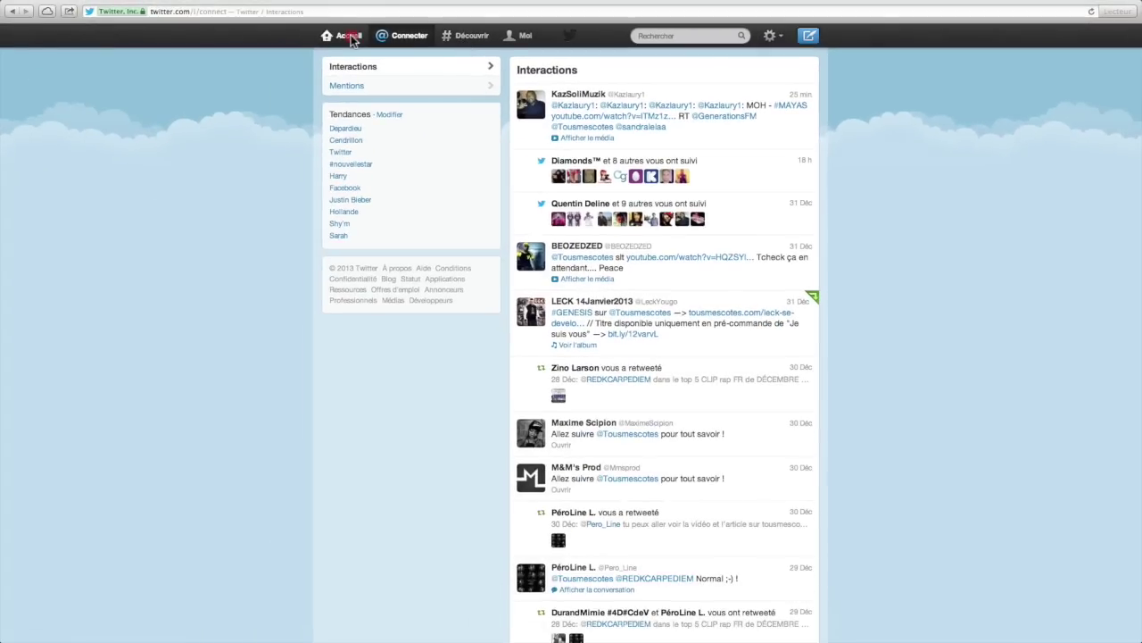
- Return to the home timeline and post the tweet "Très bon album #PSM"
left_click(348, 38)
left_click(403, 135)
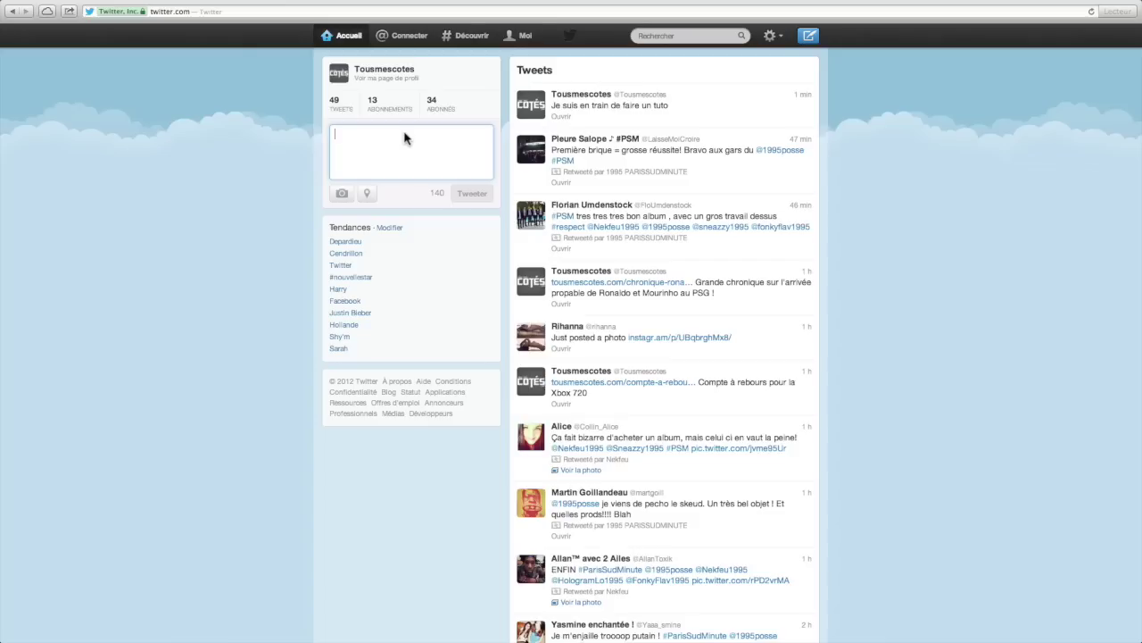
mouse_move(684, 140)
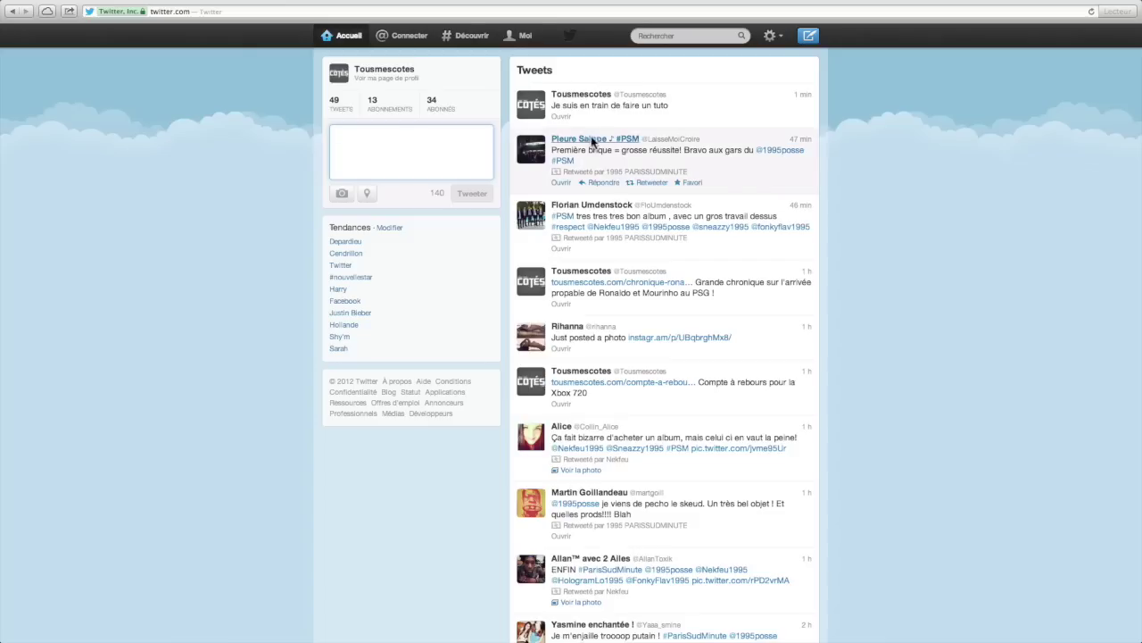
left_click(414, 170)
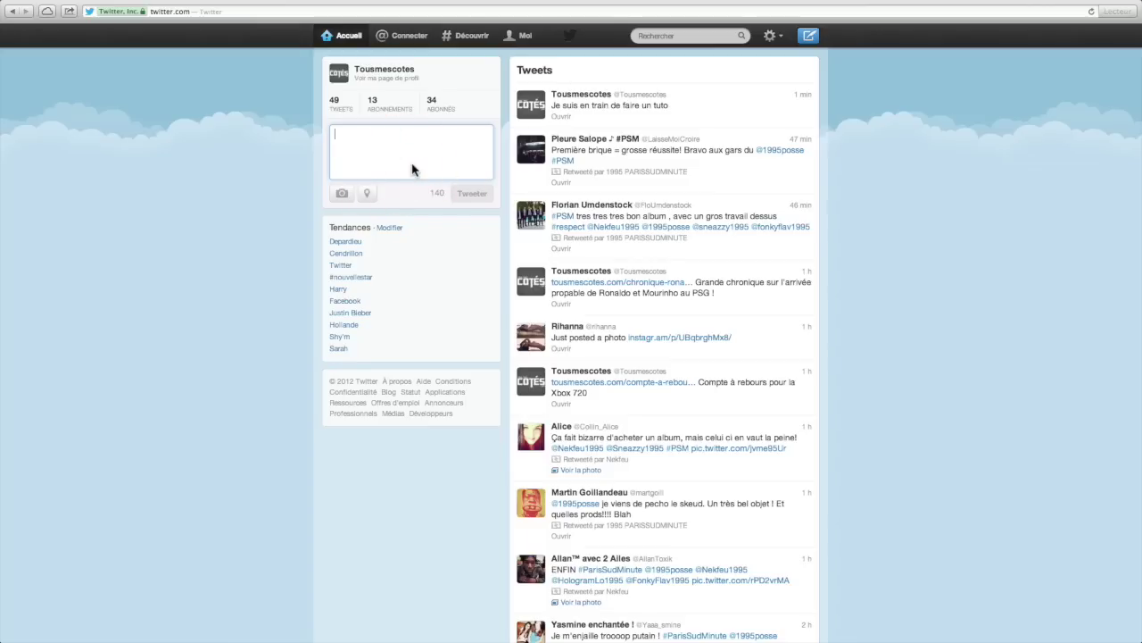
mouse_move(571, 153)
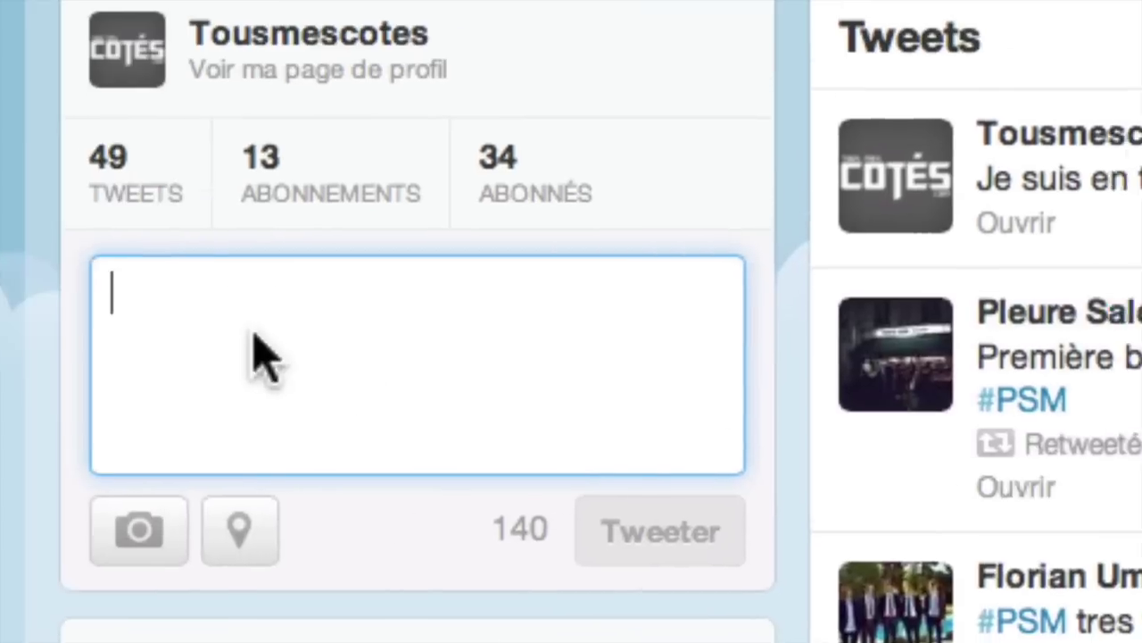
left_click(259, 357)
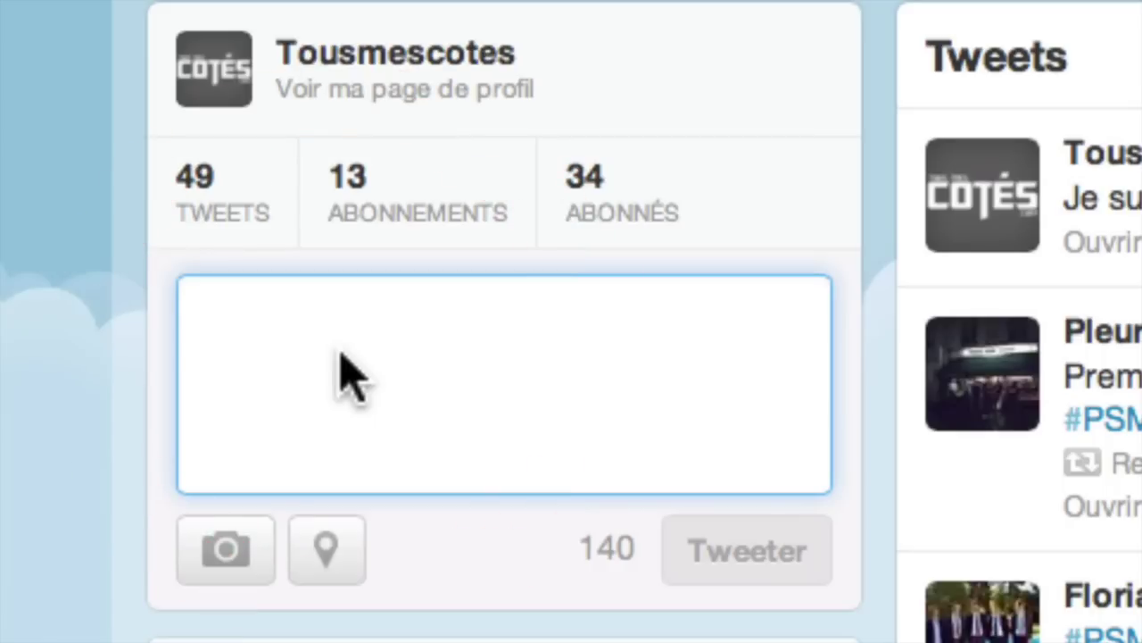
type("Tre")
key("BackSpace")
type("§")
key("BackSpace")
type("ès")
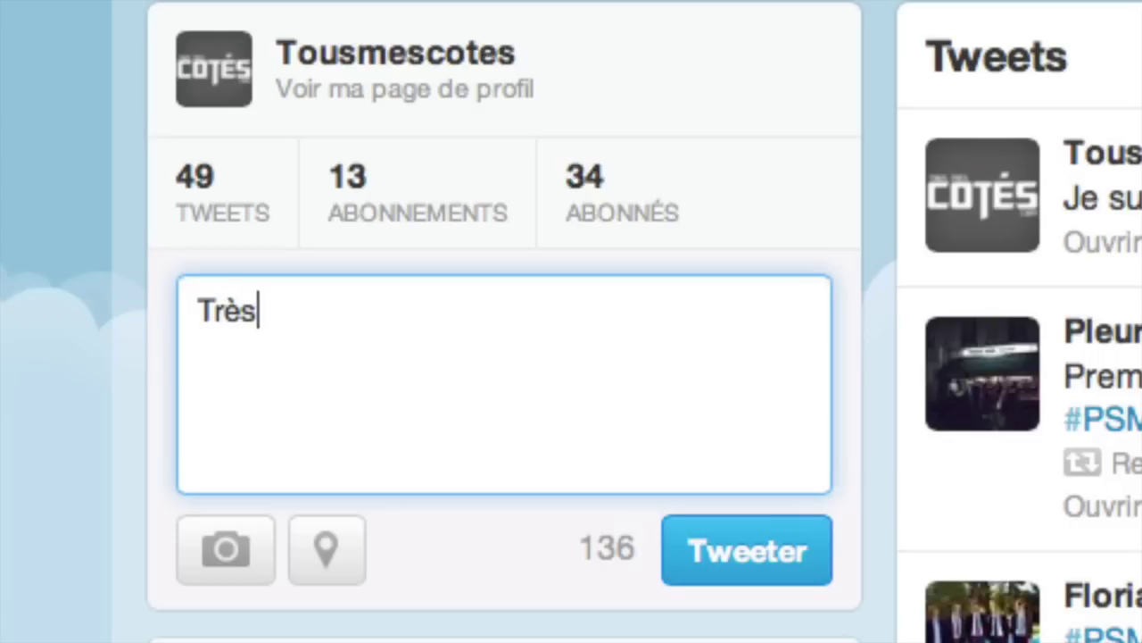
type(" bon album ")
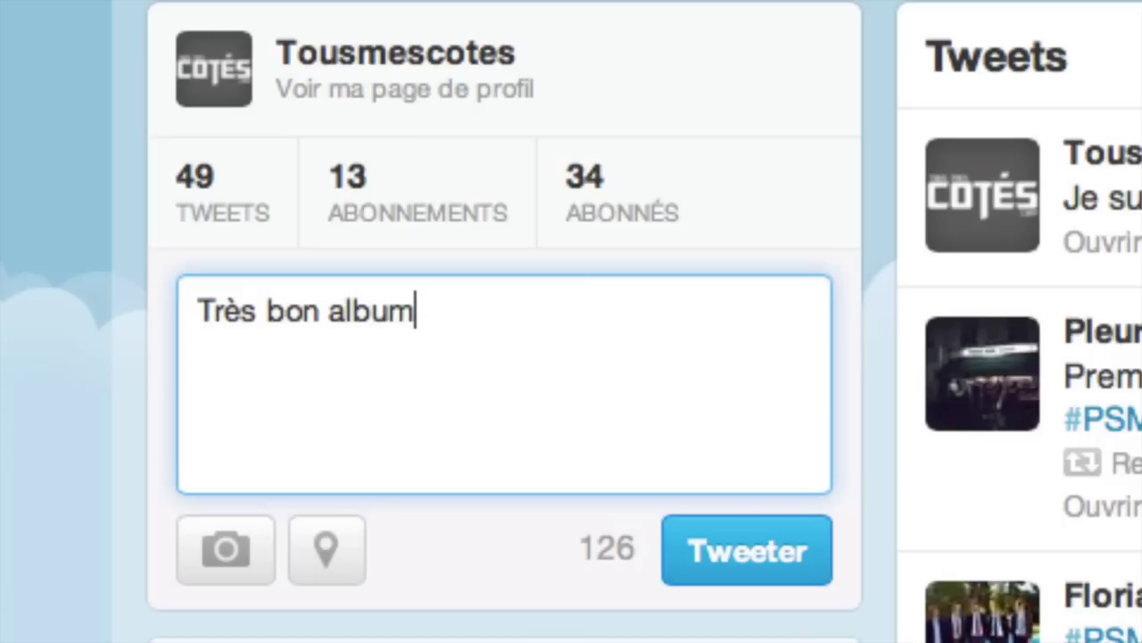
type("#")
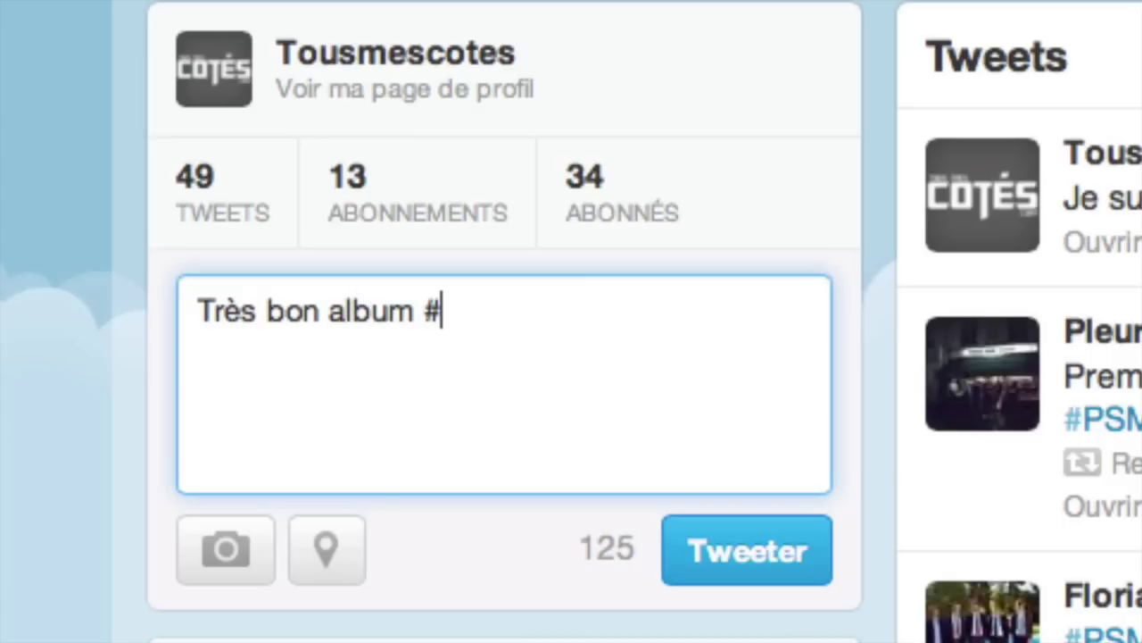
type("PSM")
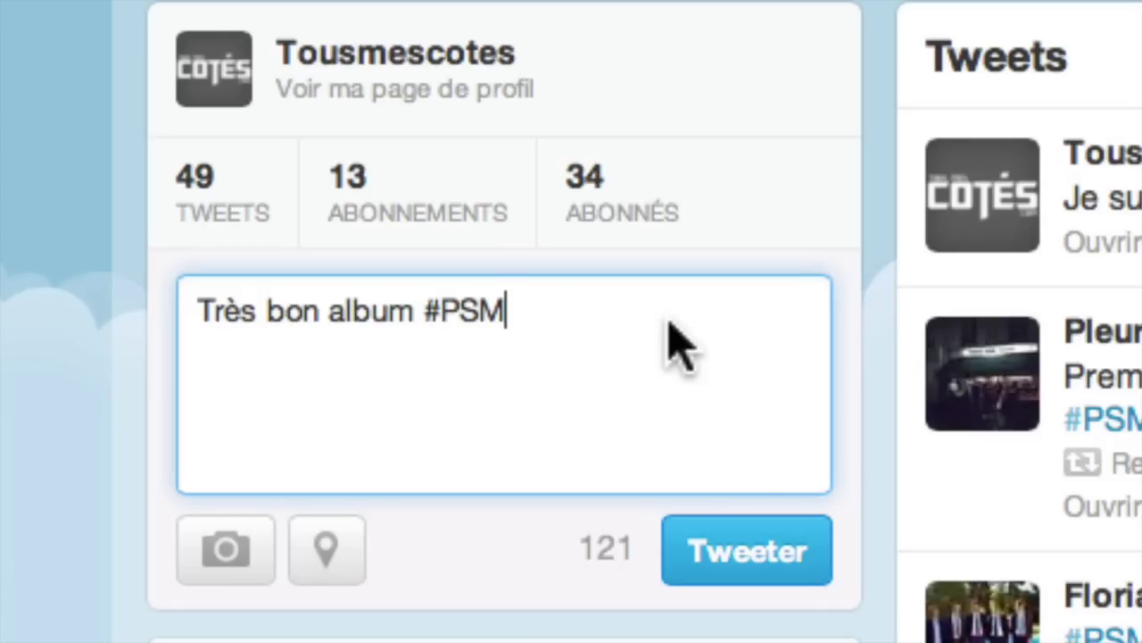
left_click(795, 552)
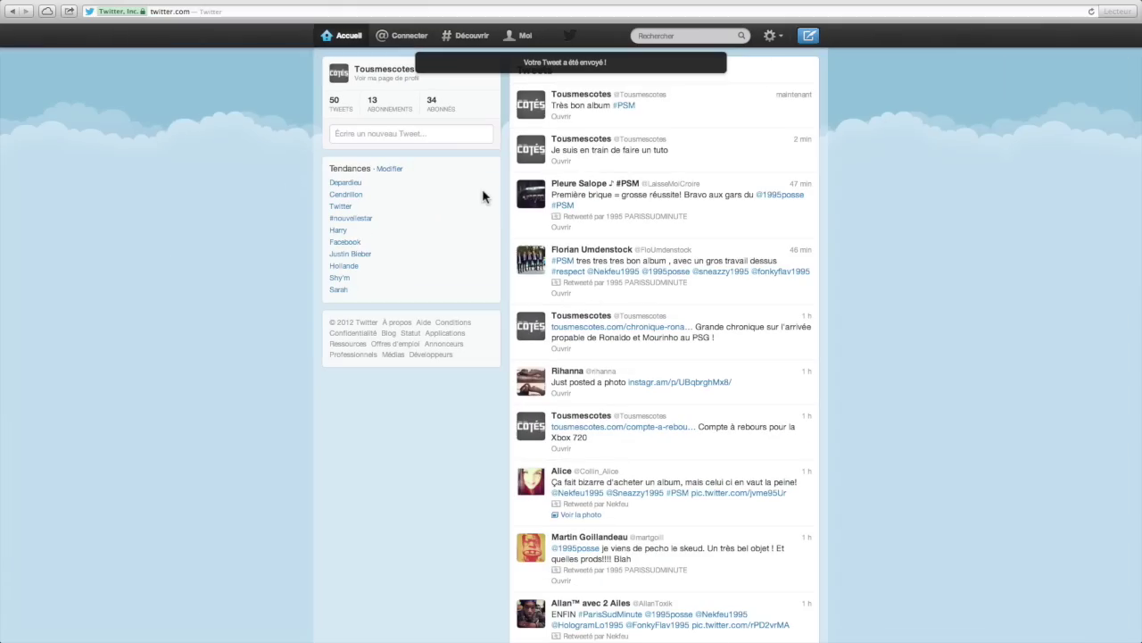
- Search Twitter for the hashtag #PSM and look through the tweets that use it
left_click(699, 46)
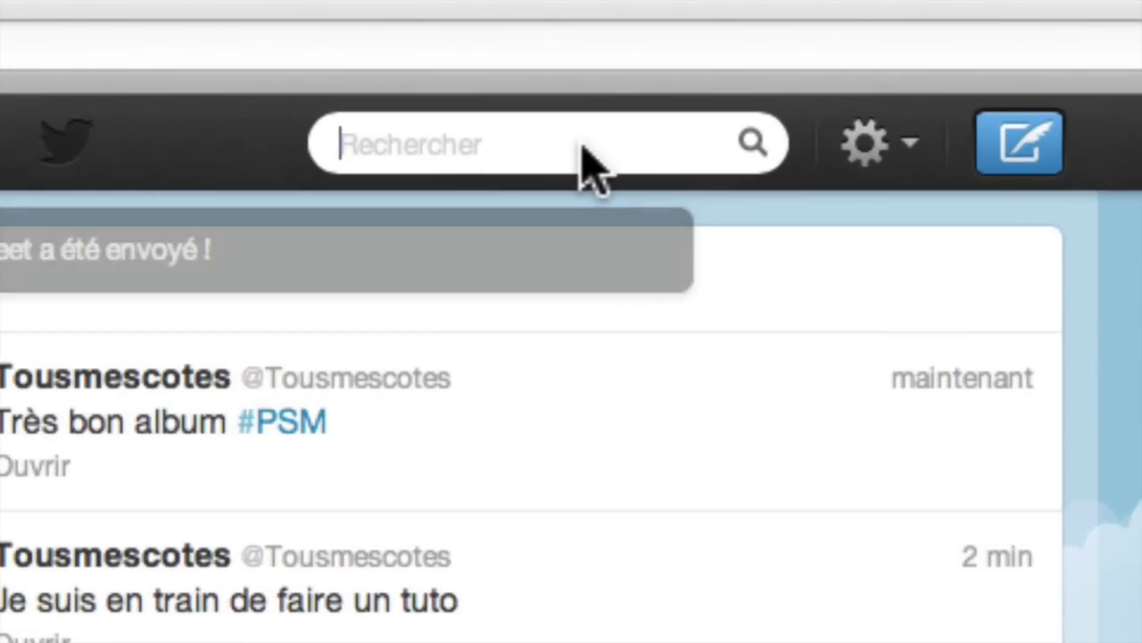
type("#PSM")
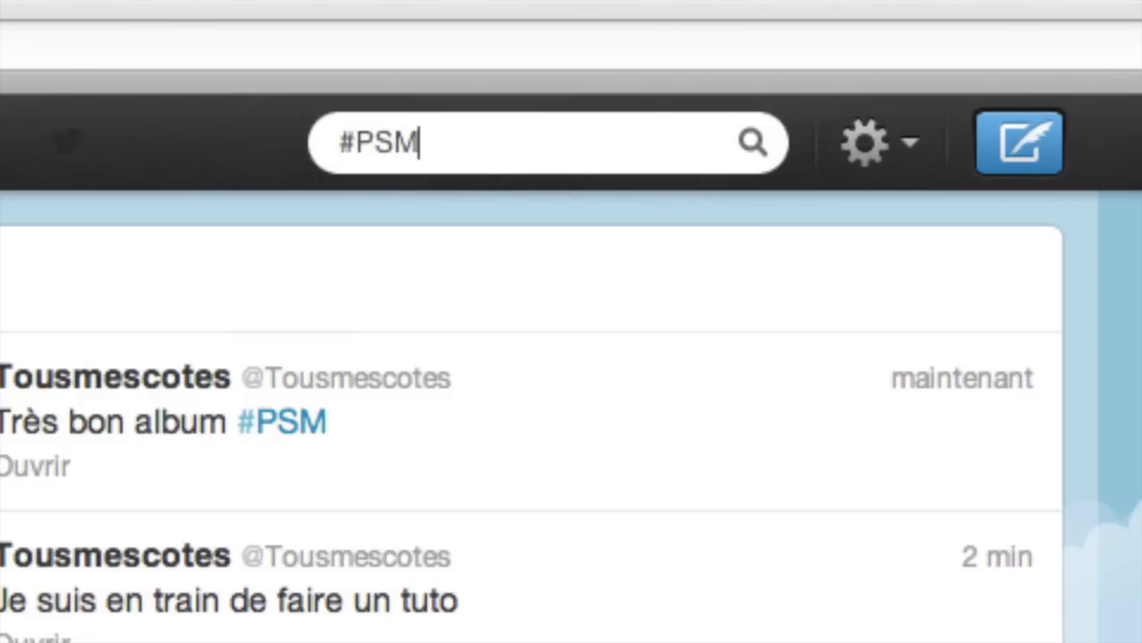
key("Return")
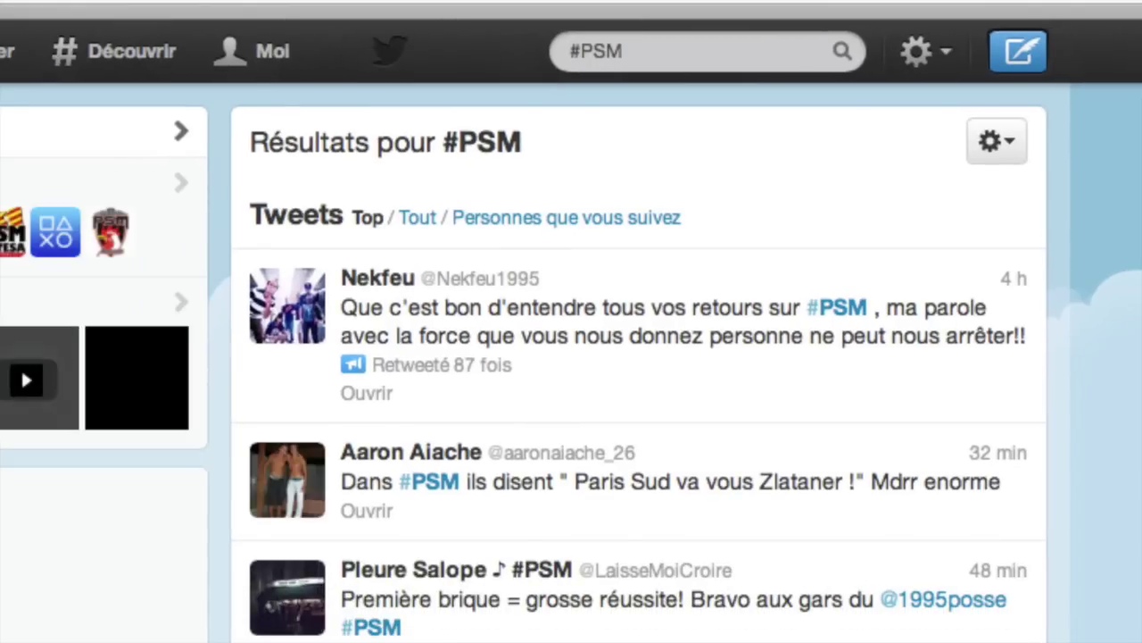
scroll(1062, 237, "down", 5)
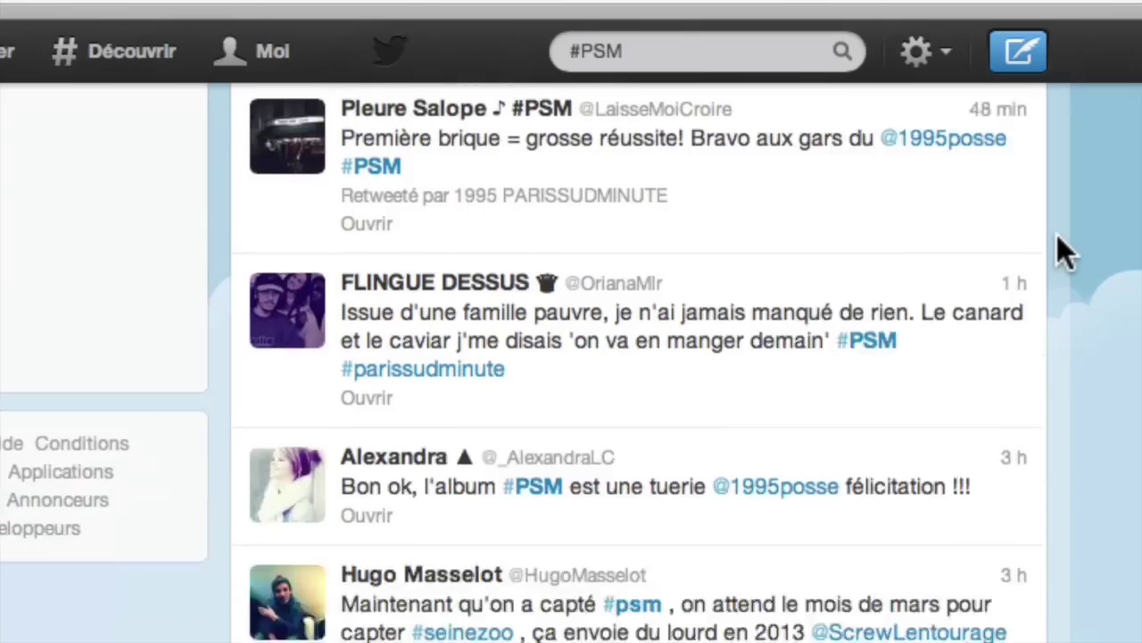
scroll(1057, 235, "down", 20)
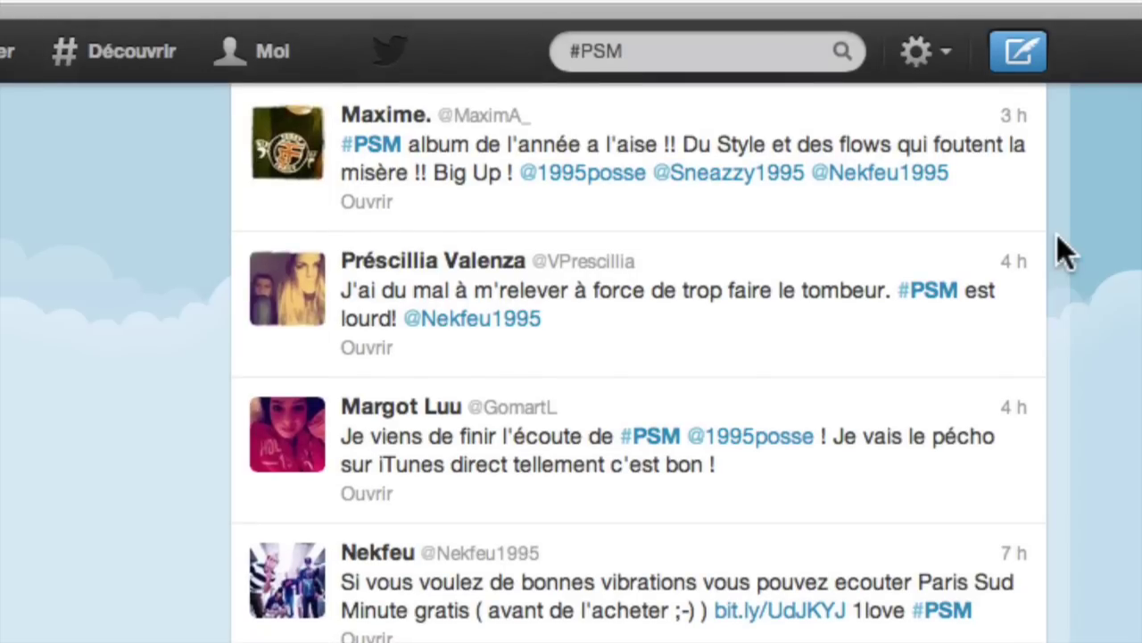
scroll(1015, 451, "up", 20)
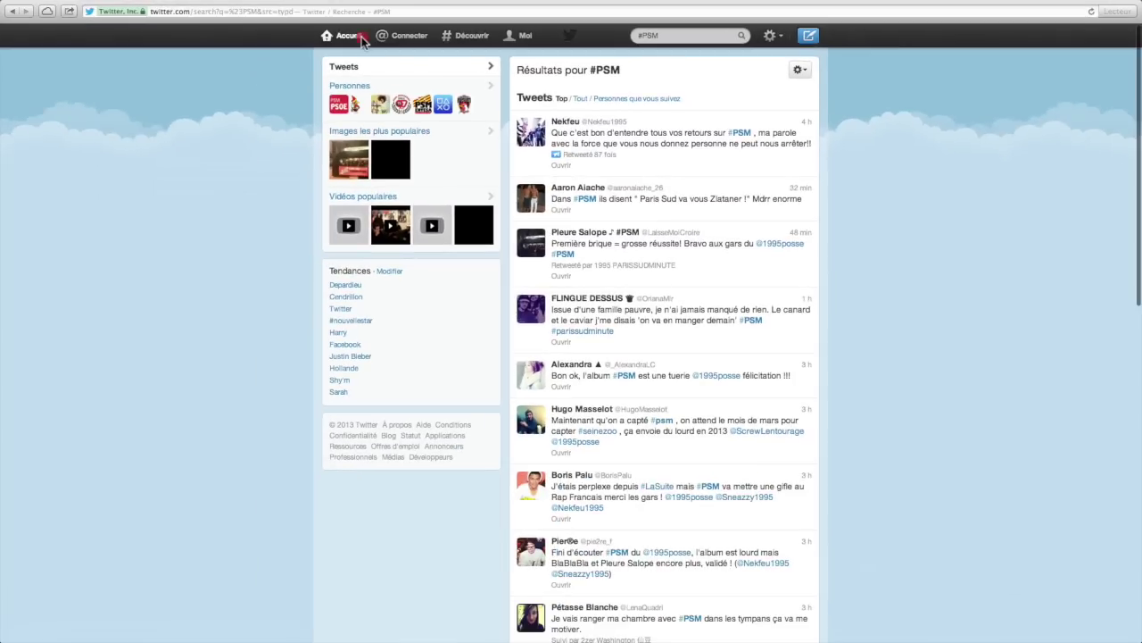
- Go back to the home timeline and search for the hashtag #Euro2012, written without a space
left_click(360, 37)
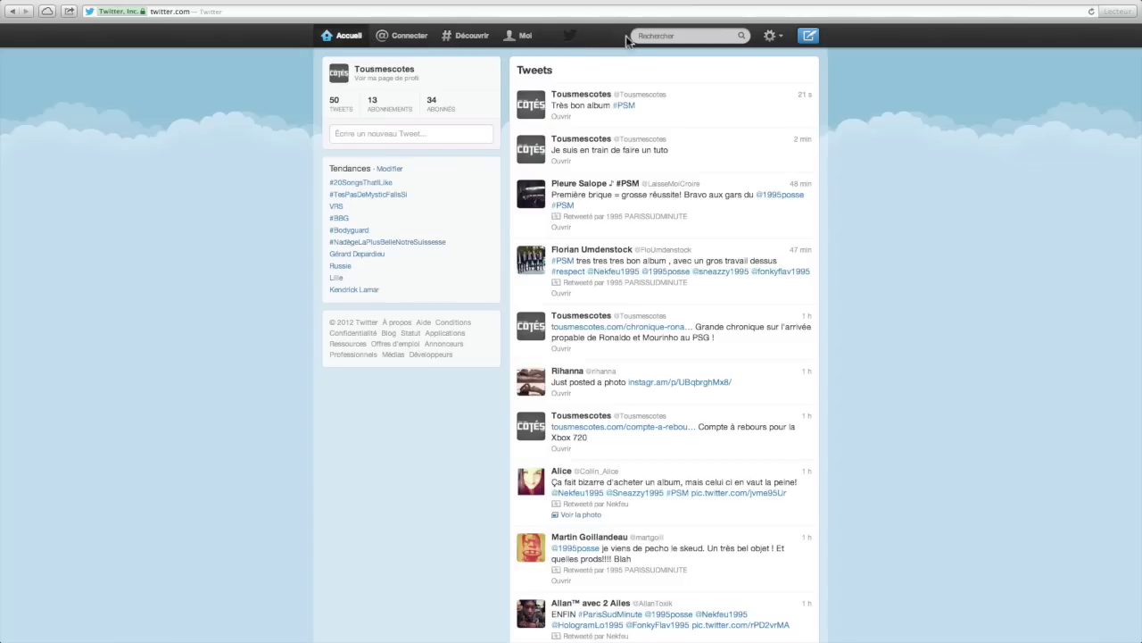
left_click(660, 37)
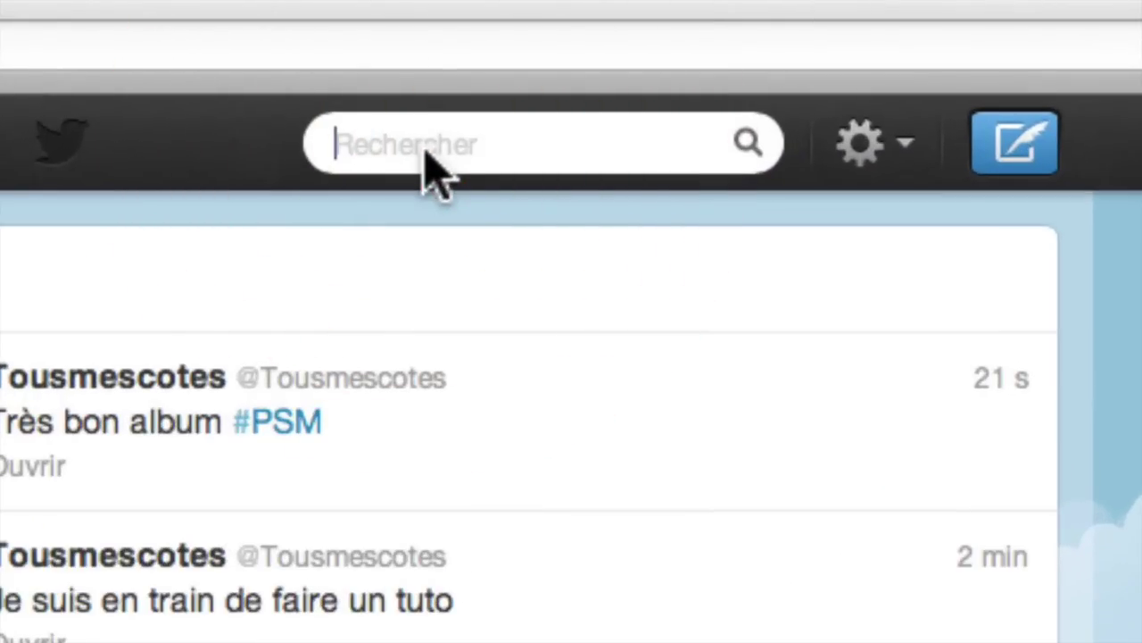
type("#Euro ")
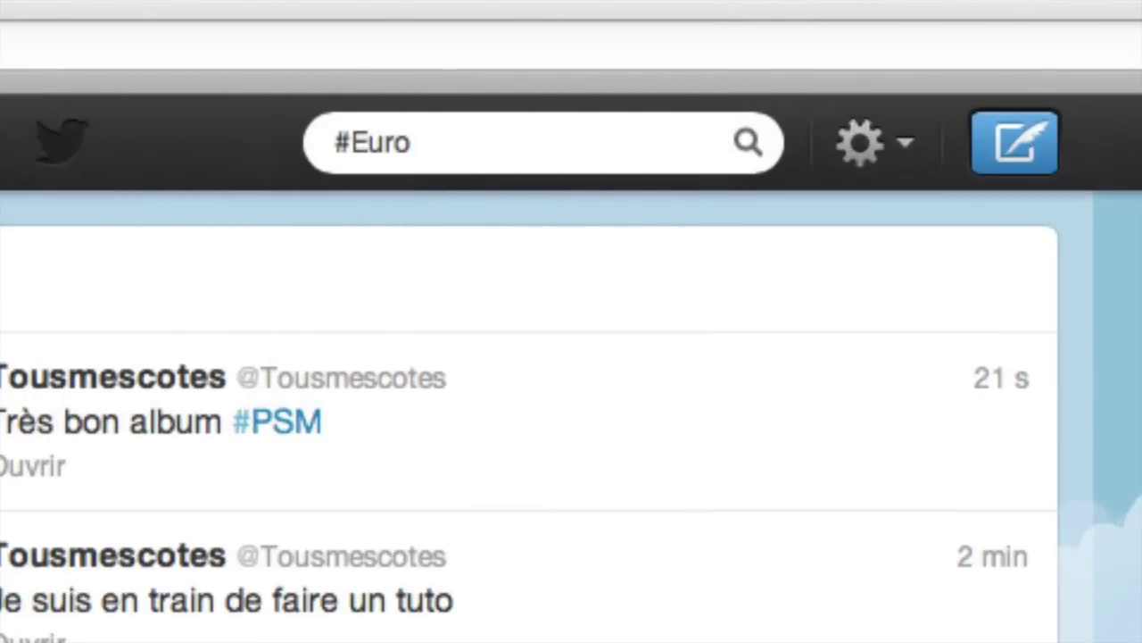
type("2012")
key("BackSpace")
key("BackSpace")
key("BackSpace")
key("BackSpace")
key("BackSpace")
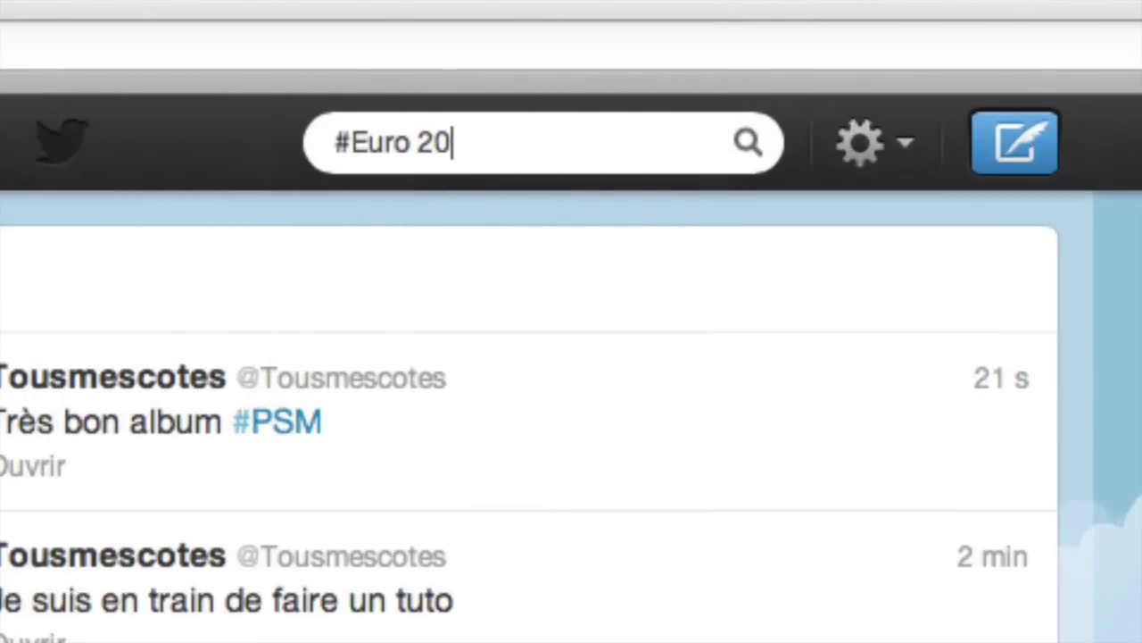
type("2012")
key("Return")
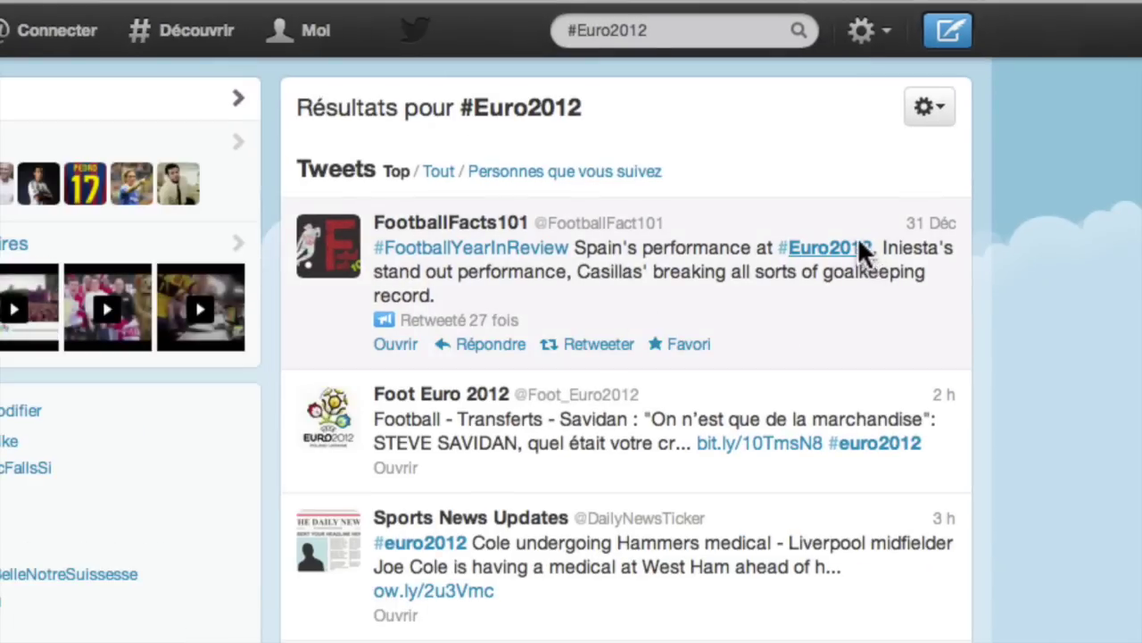
- Look through the tweets tagged #Euro2012 and return to the home timeline
scroll(622, 399, "down", 3)
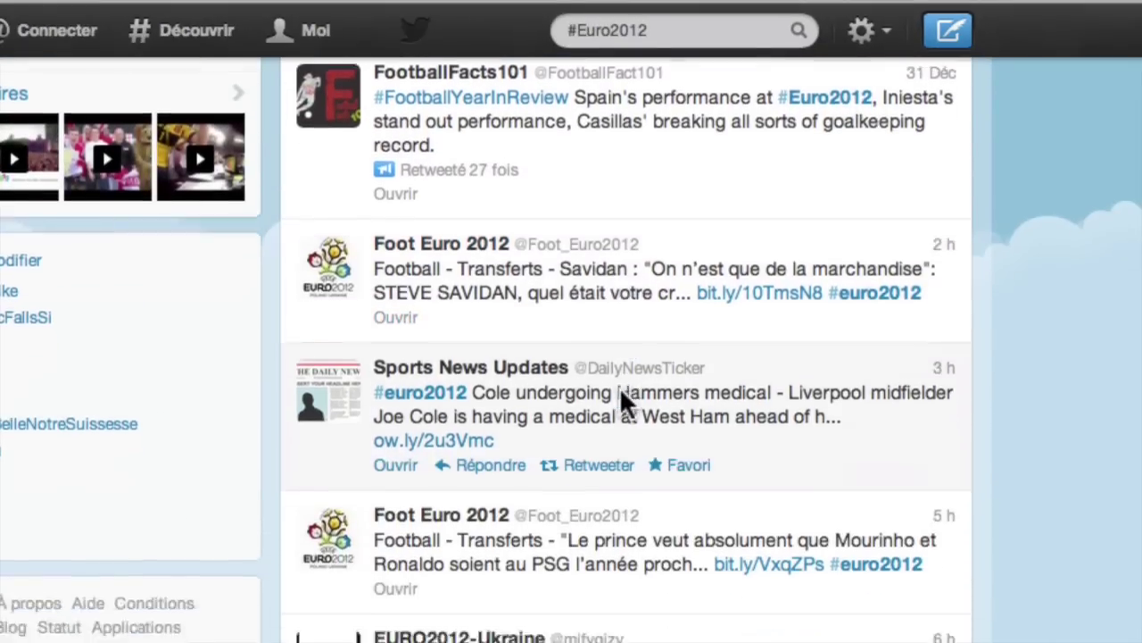
scroll(621, 391, "down", 15)
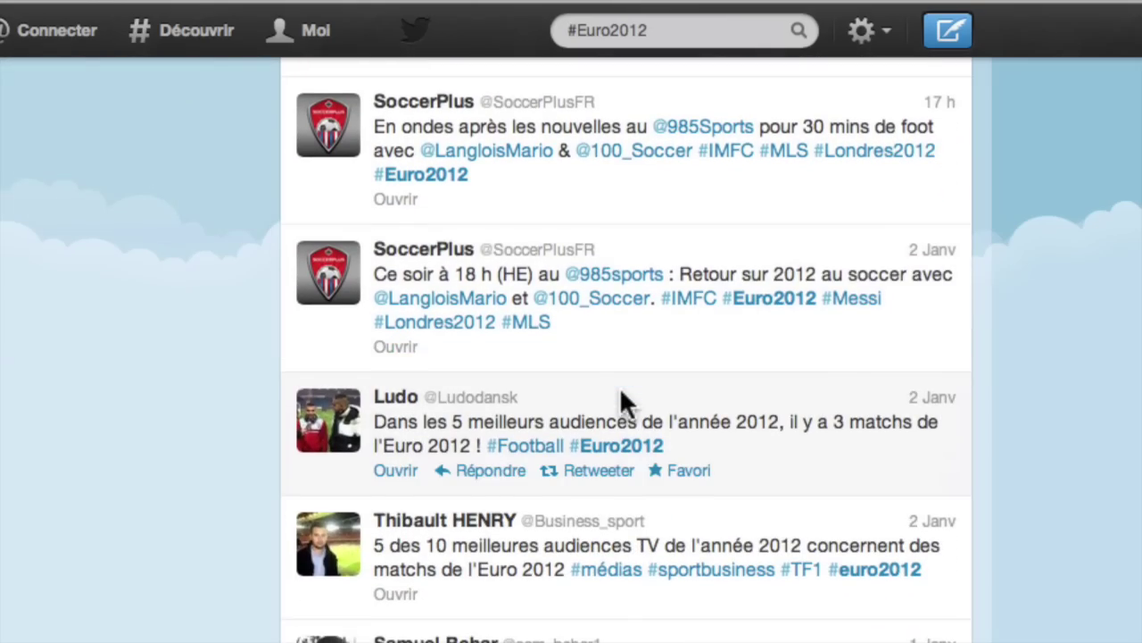
scroll(620, 398, "up", 15)
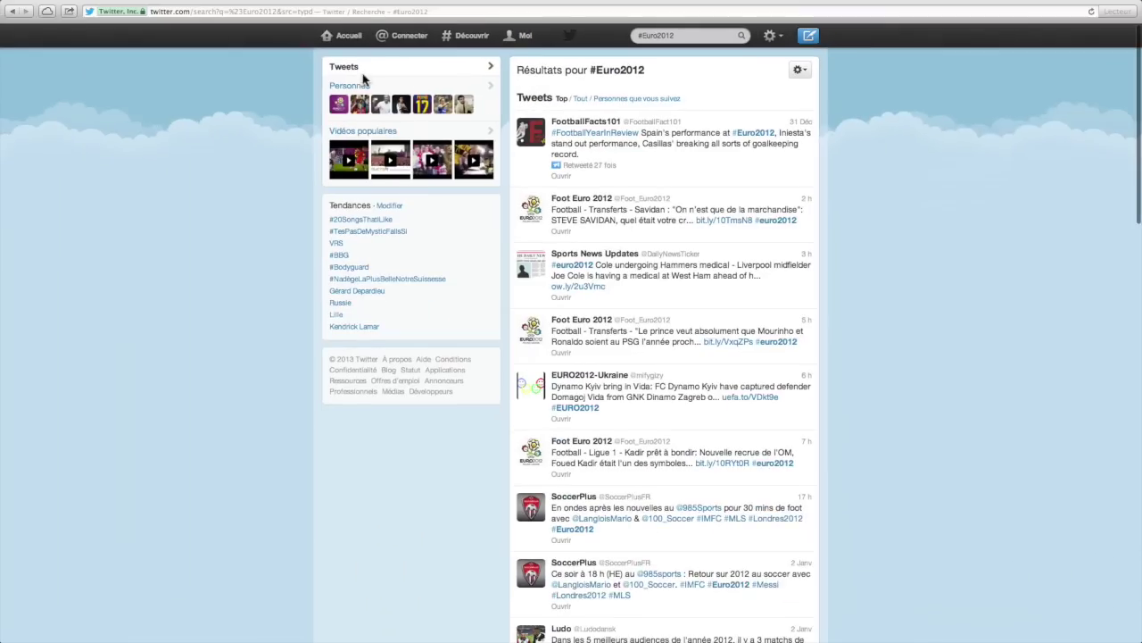
left_click(350, 37)
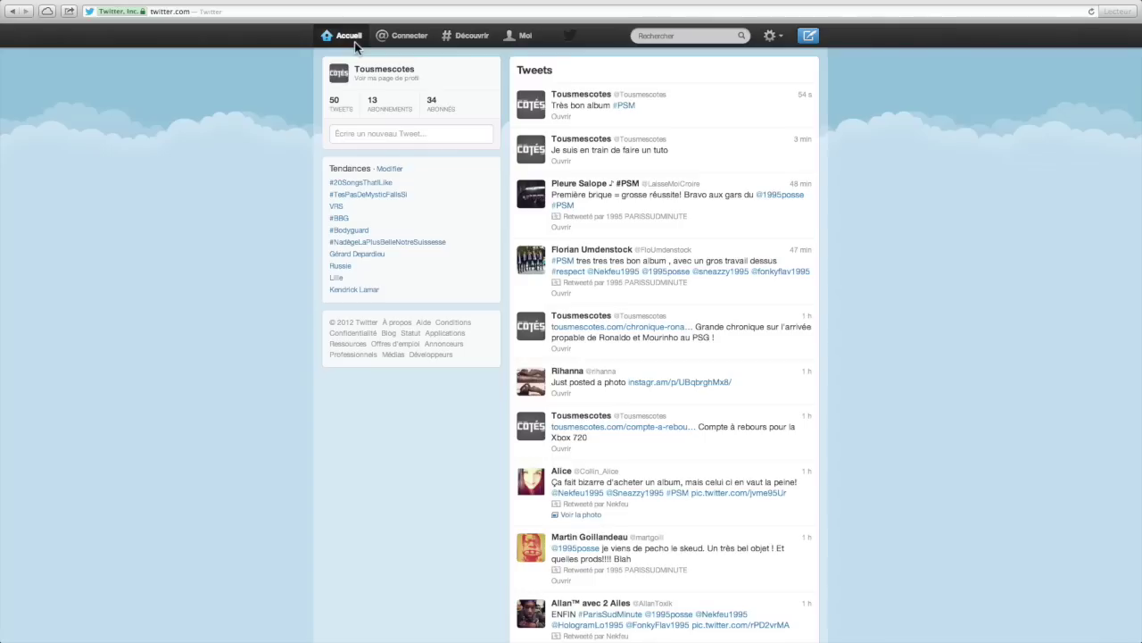
- Open the account's Interactions page and skim its list of mentions, new followers and retweets
left_click(410, 39)
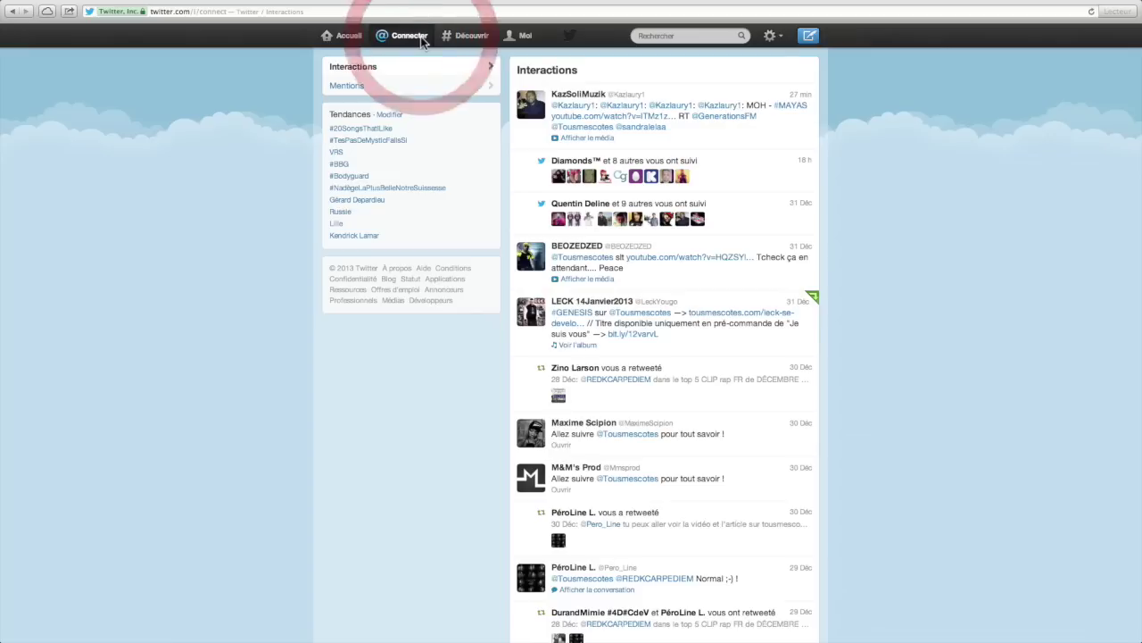
scroll(654, 399, "down", 5)
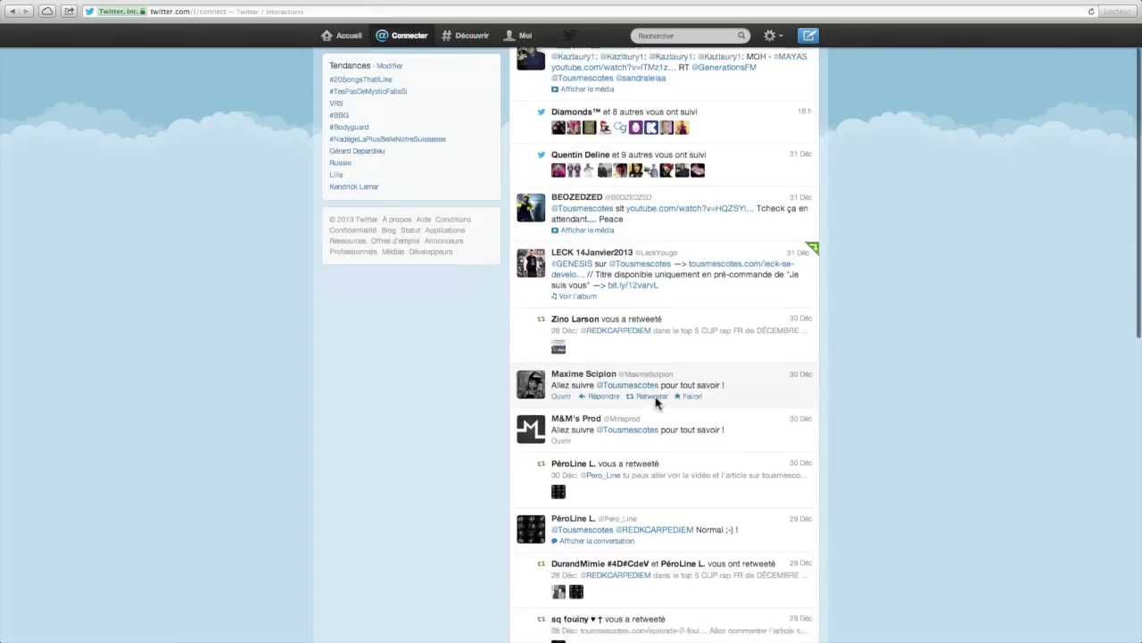
scroll(654, 401, "down", 10)
scroll(654, 403, "up", 6)
scroll(654, 403, "up", 10)
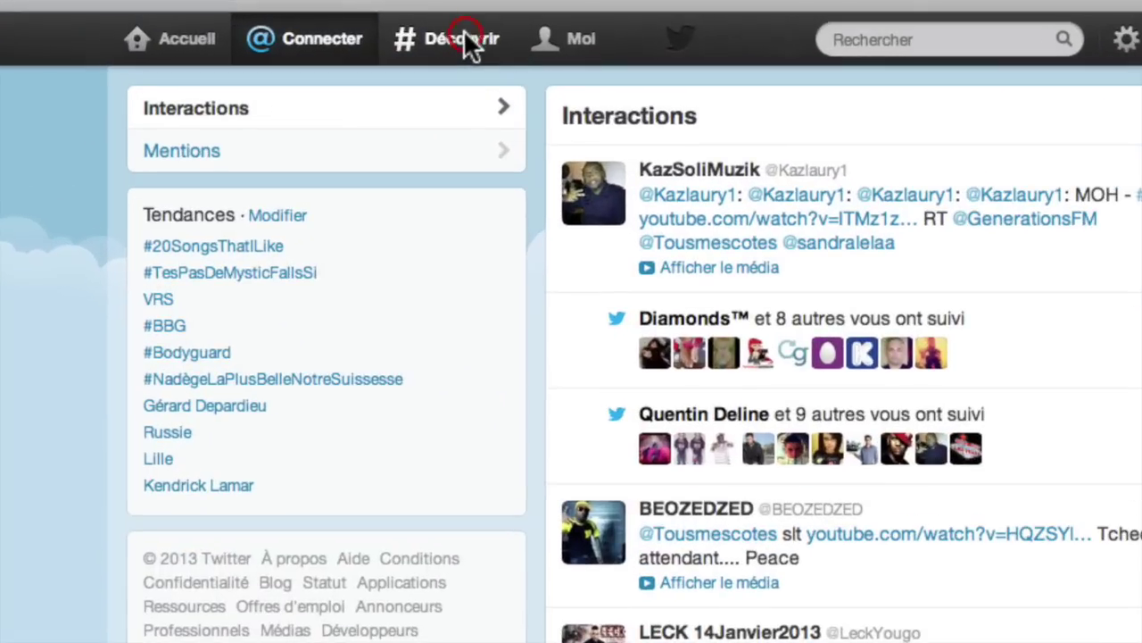
- Open the Découvrir page and browse the personalised tweets and news stories it suggests
left_click(470, 36)
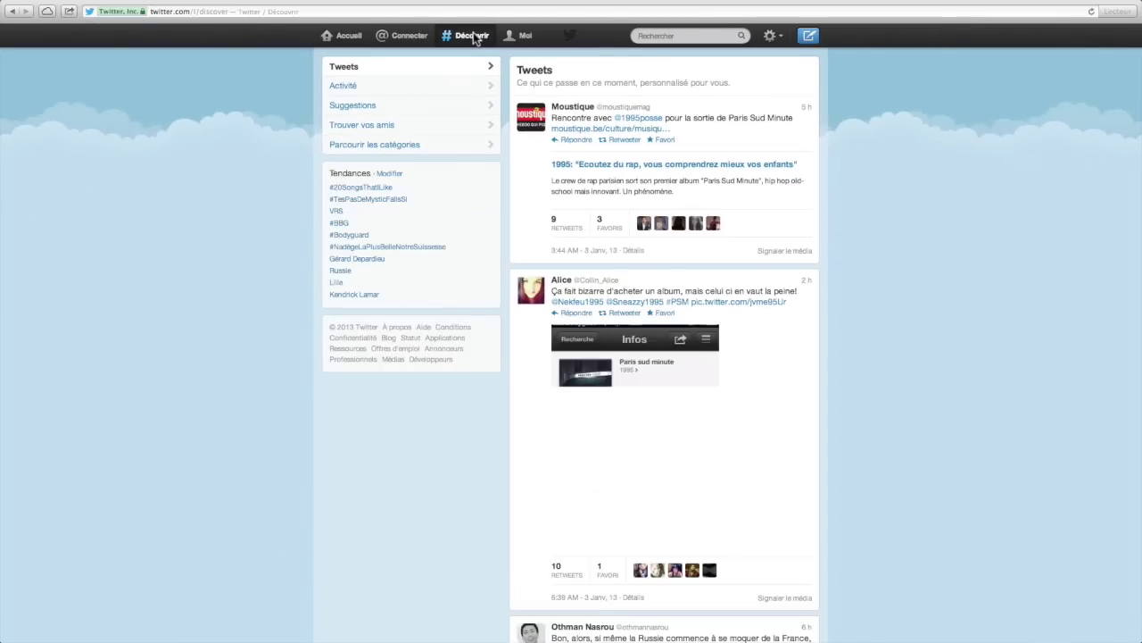
scroll(725, 147, "down", 1)
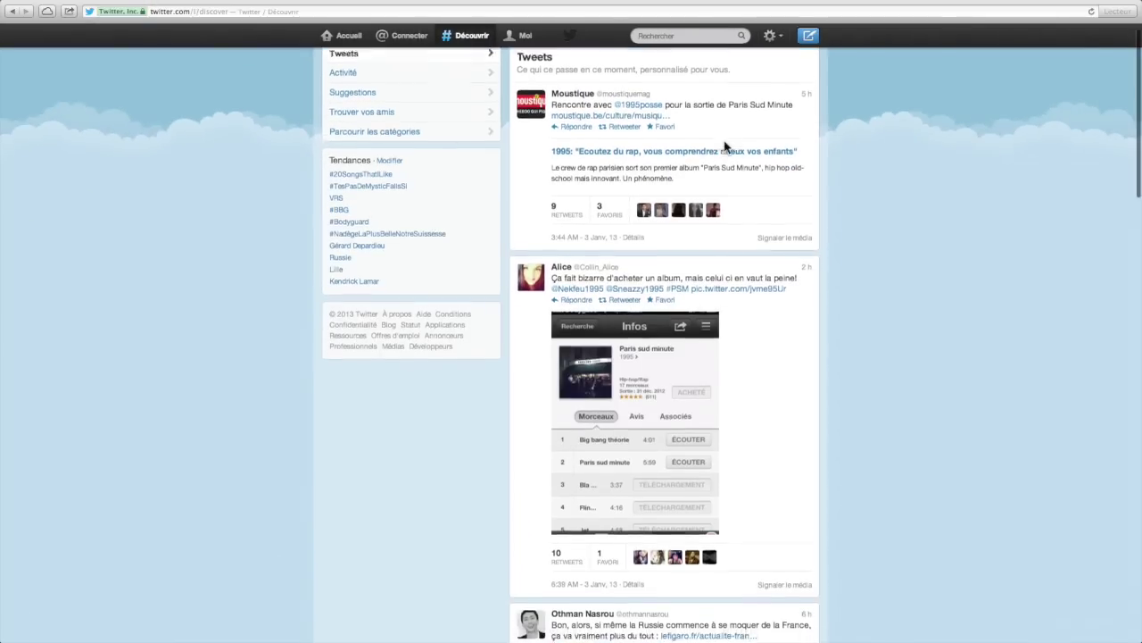
scroll(726, 147, "down", 5)
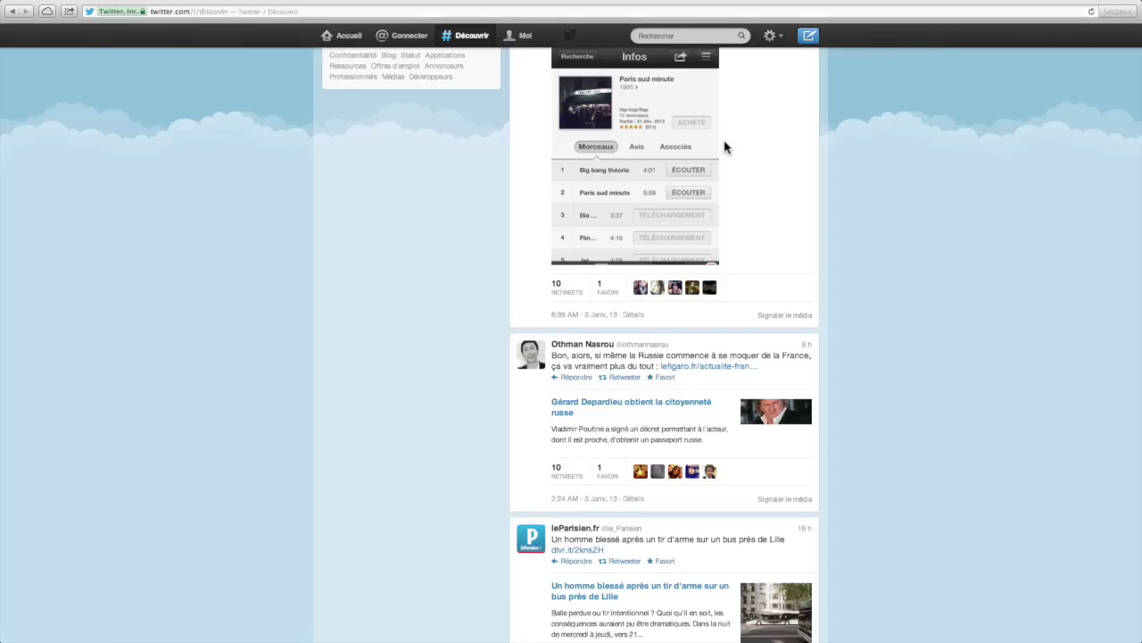
scroll(710, 178, "down", 10)
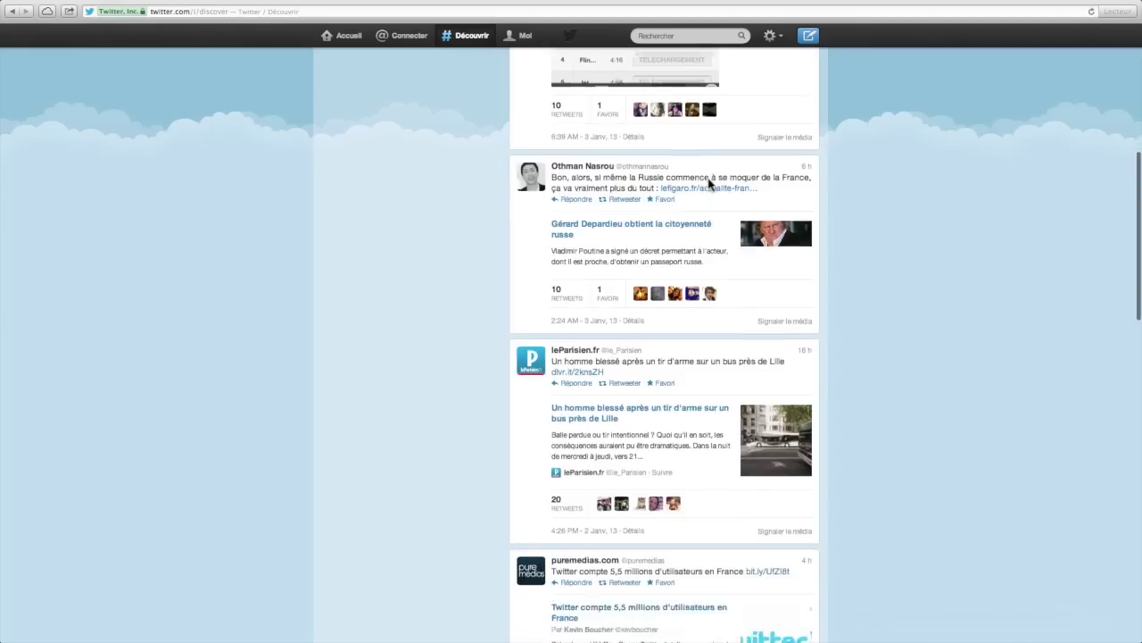
scroll(711, 185, "down", 5)
scroll(711, 184, "up", 20)
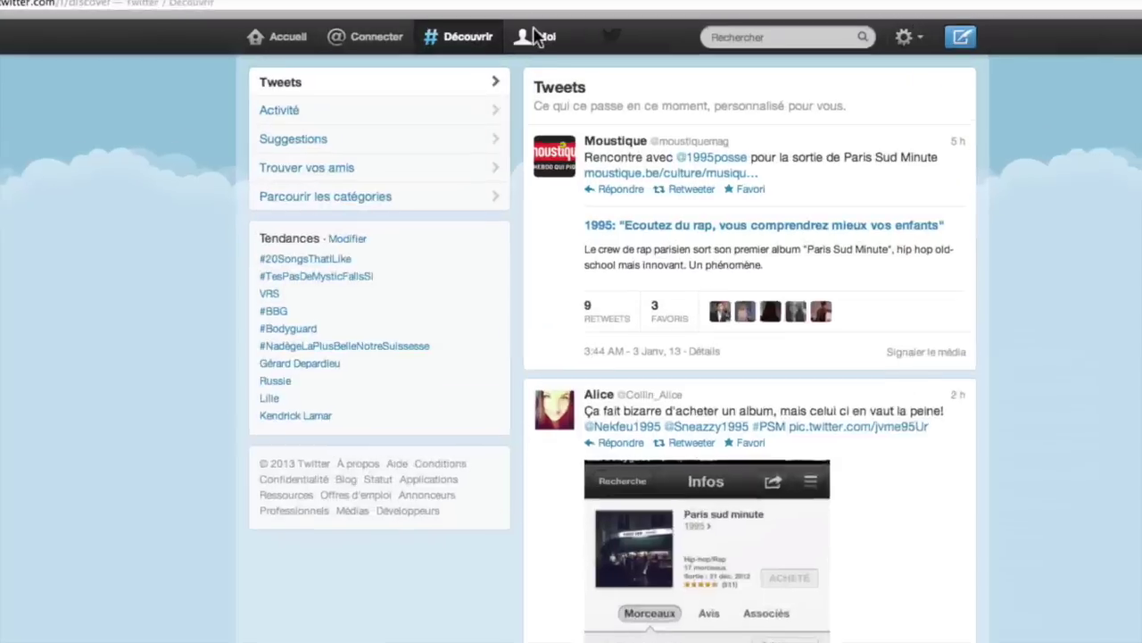
- View the account's own profile page with its published tweets, and return to the home timeline
left_click(536, 38)
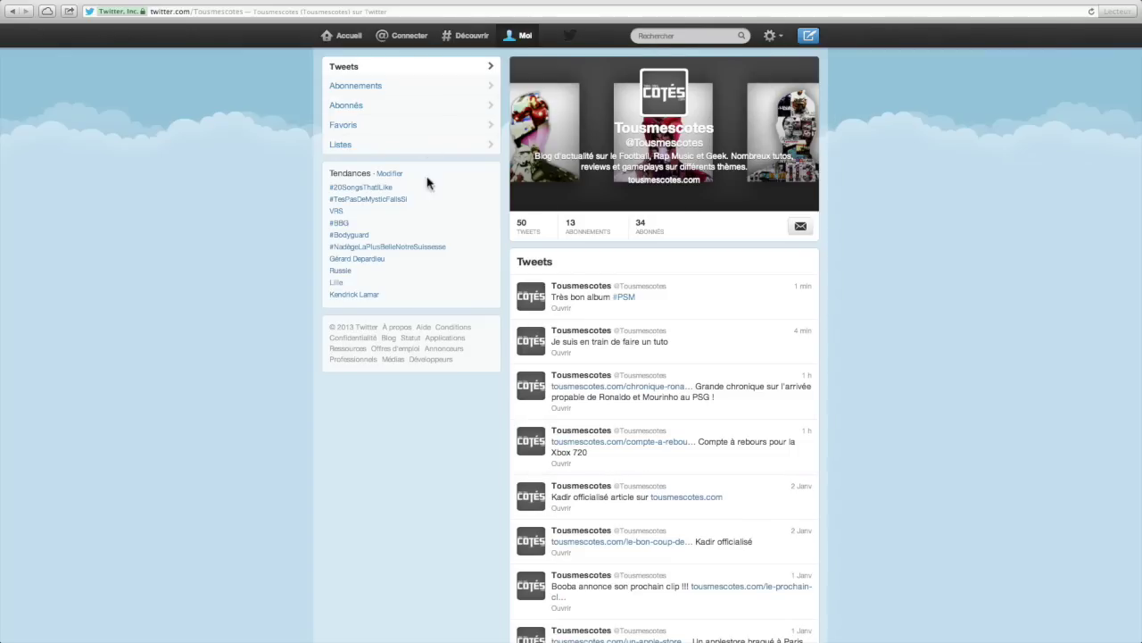
scroll(1026, 222, "down", 1)
scroll(1026, 213, "up", 1)
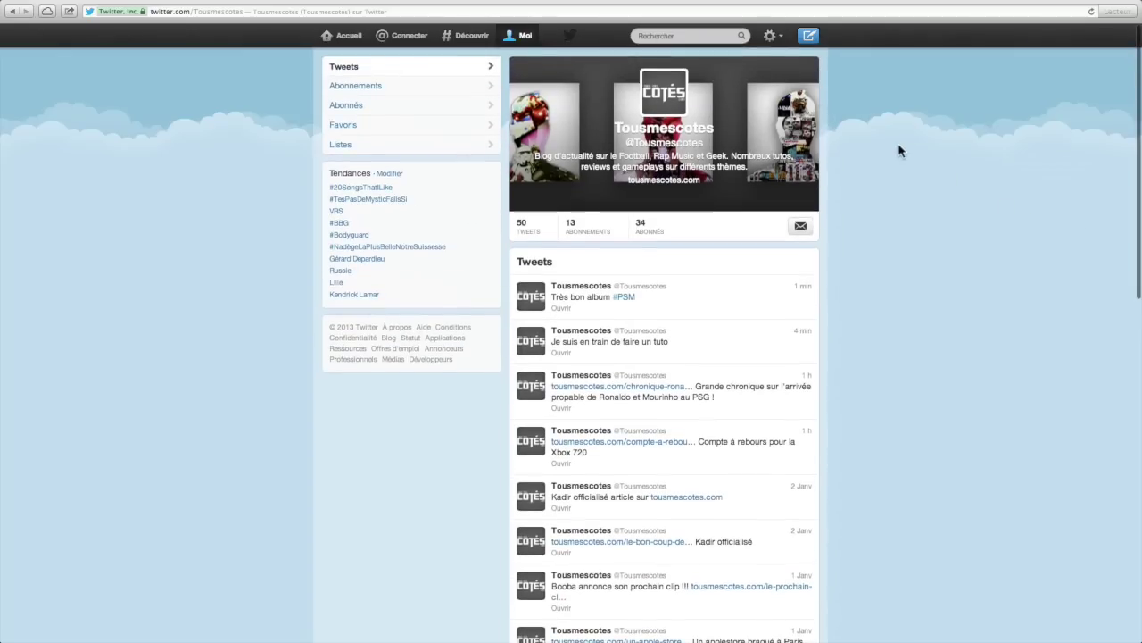
left_click(714, 36)
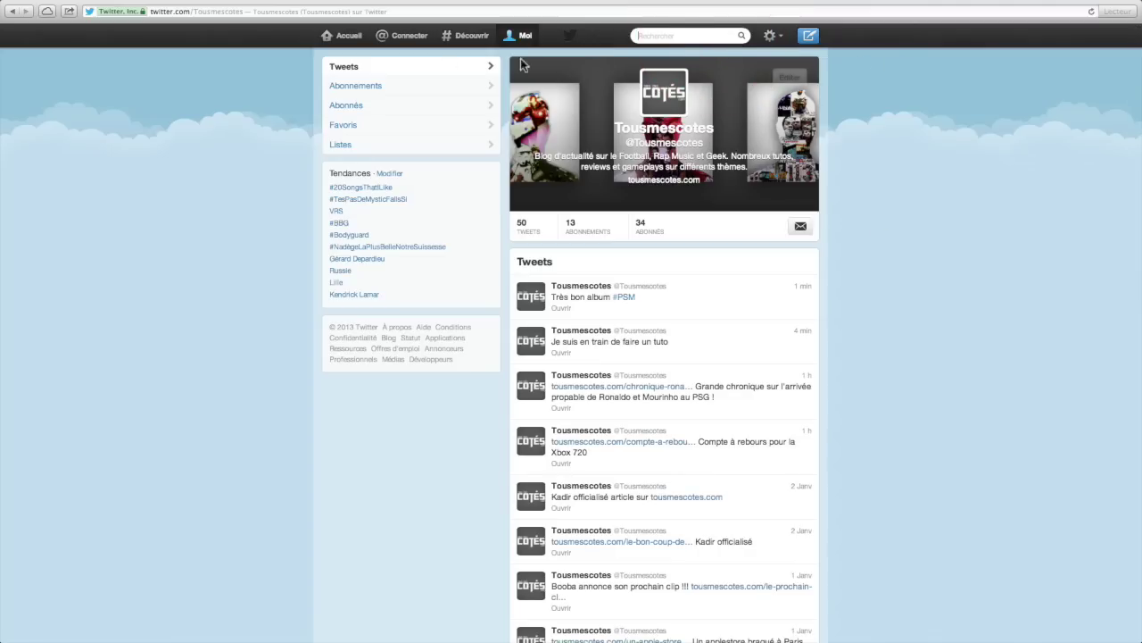
left_click(339, 36)
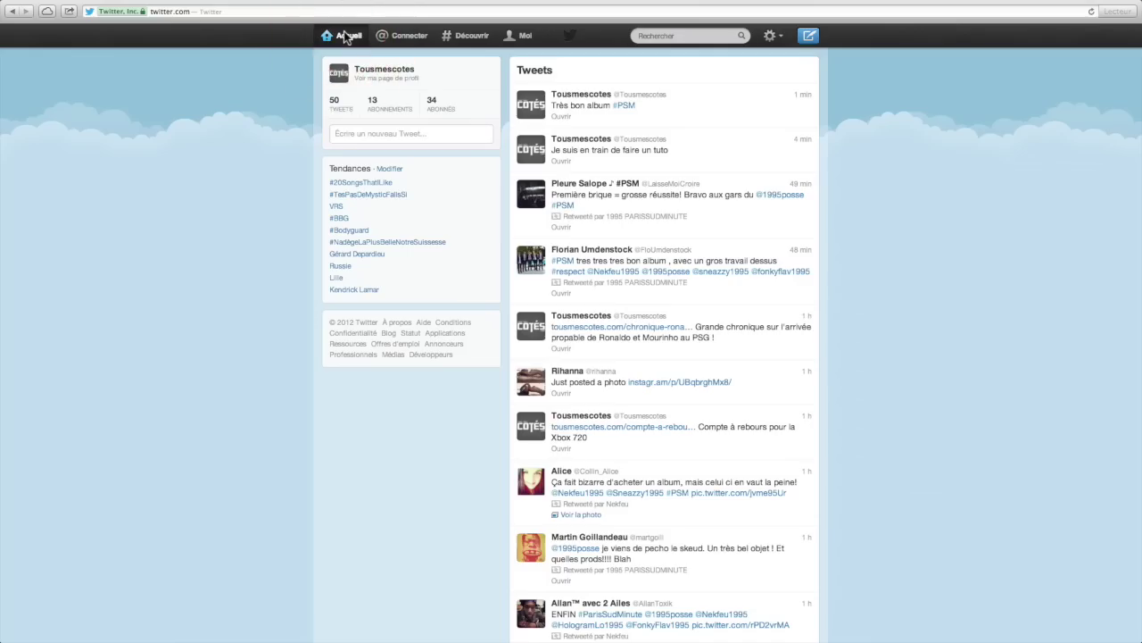